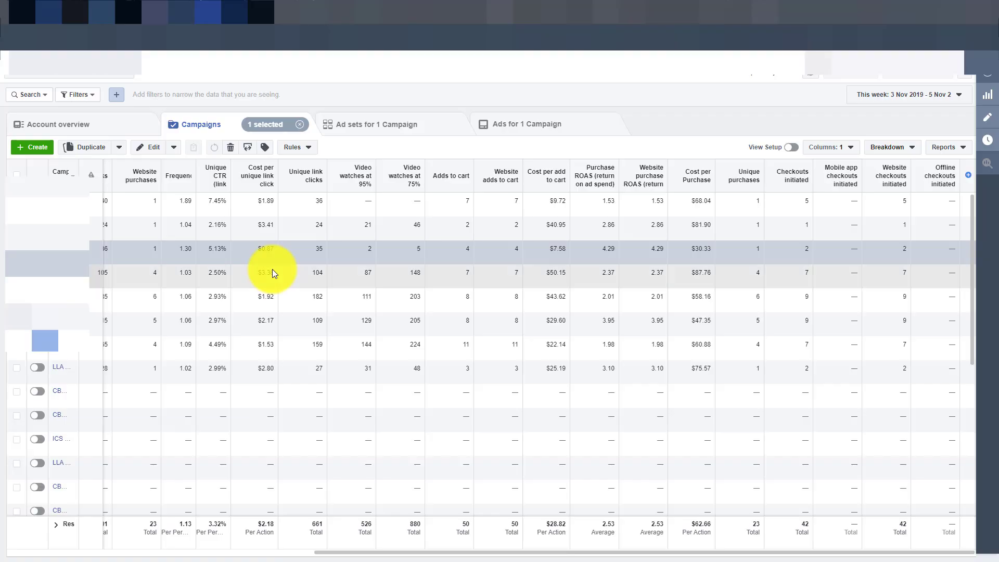
Drag the Ads Manager table back to its leftmost columns
{"action": "left_click_drag", "start_coordinate": [535, 548], "coordinate": [269, 530]}
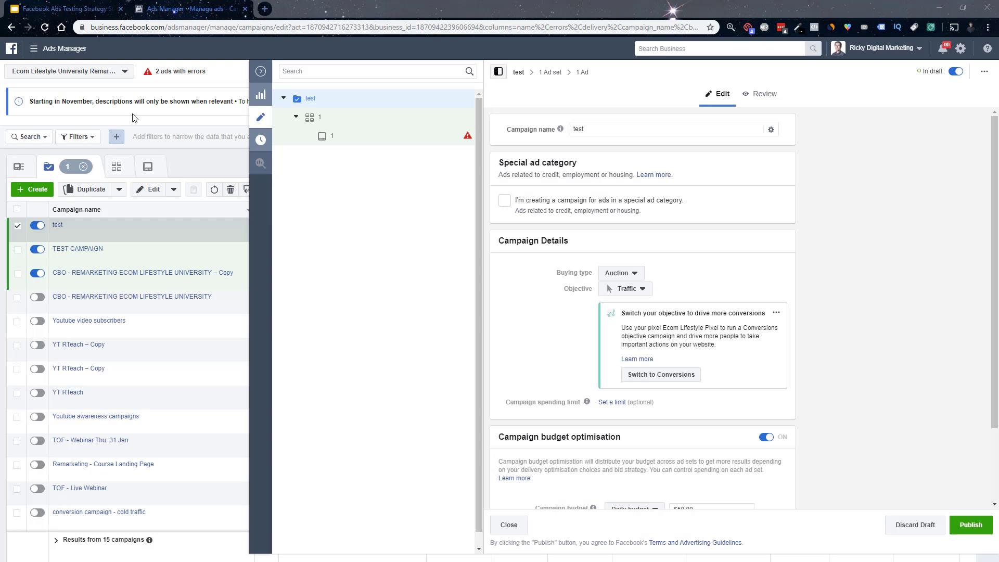
Open ad set 1 and set its start to 6/11/2019 at 00:00
{"action": "left_click", "coordinate": [57, 225]}
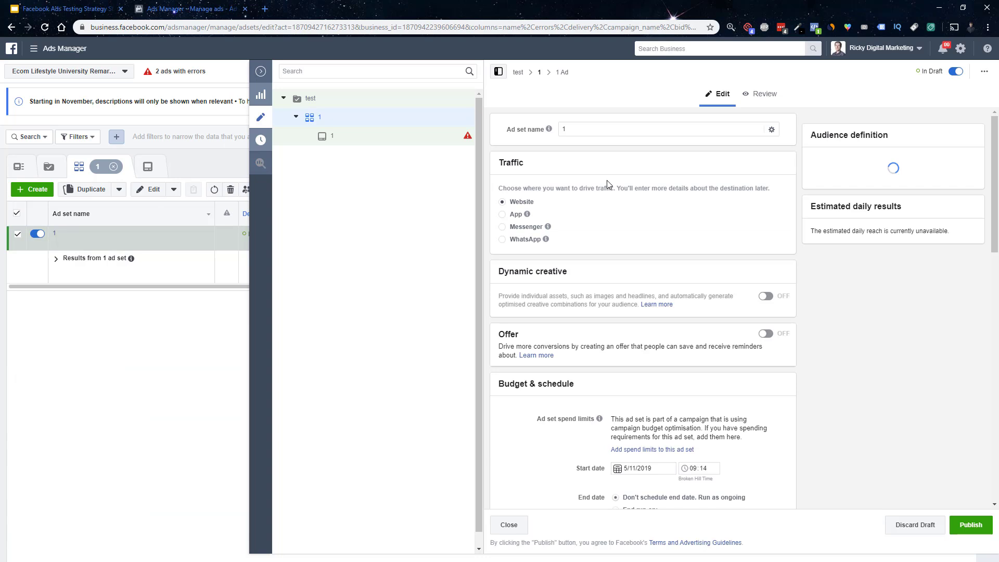
{"action": "scroll", "coordinate": [624, 177], "scroll_direction": "down", "scroll_amount": 5}
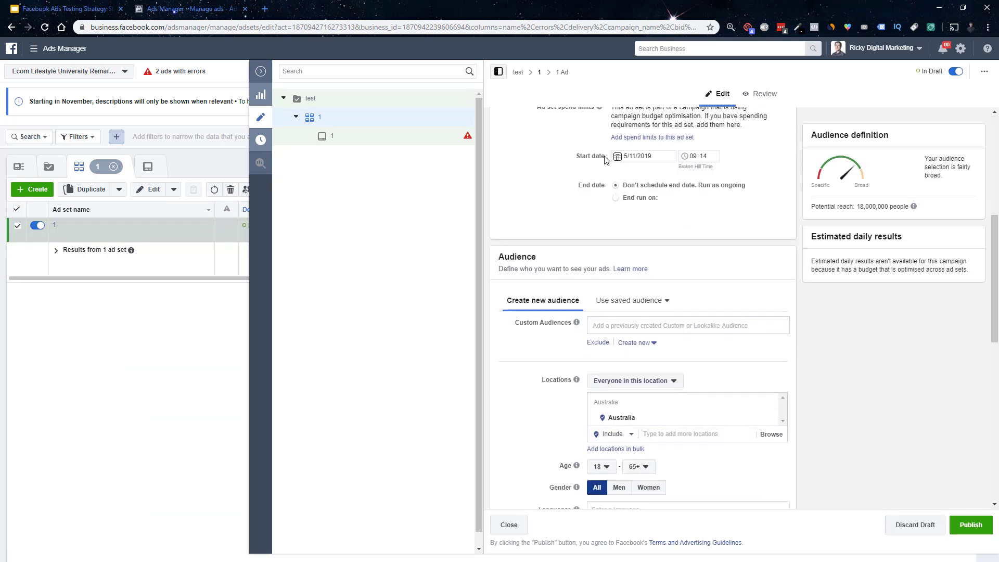
{"action": "scroll", "coordinate": [705, 184], "scroll_direction": "up", "scroll_amount": 1}
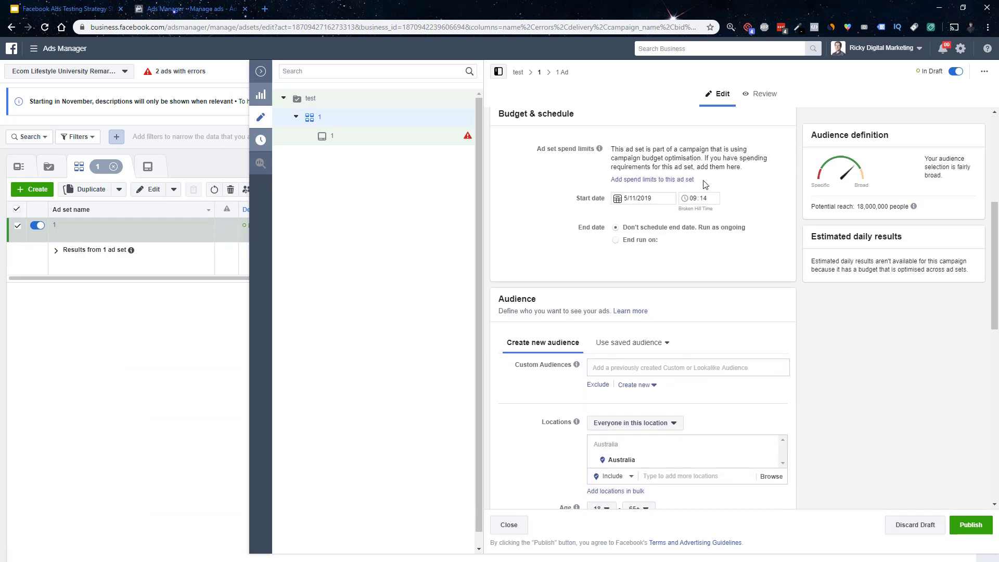
{"action": "left_click", "coordinate": [621, 209]}
{"action": "left_click", "coordinate": [675, 268]}
{"action": "left_click", "coordinate": [694, 208]}
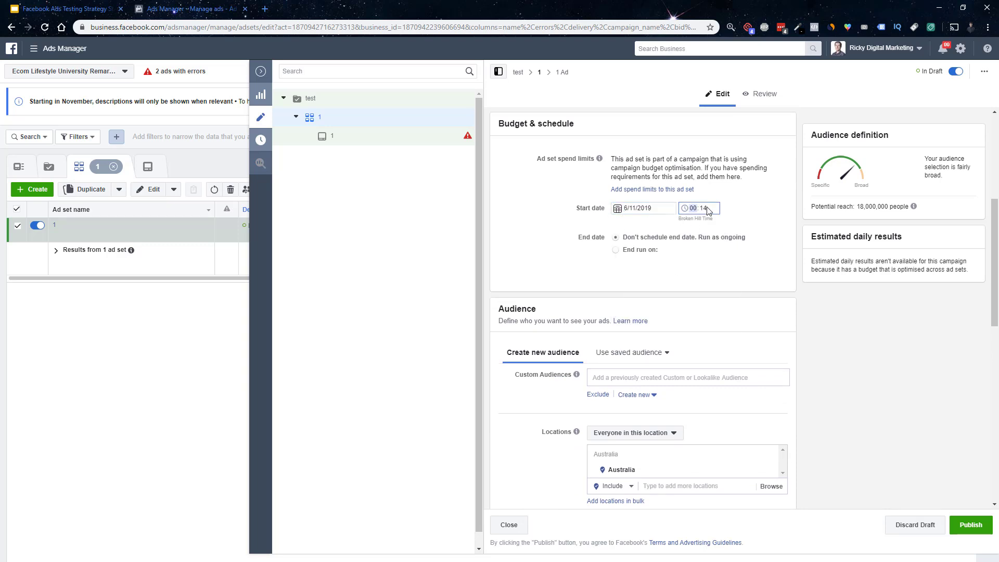
{"action": "type", "text": "0000"}
{"action": "scroll", "coordinate": [541, 251], "scroll_direction": "down", "scroll_amount": 4}
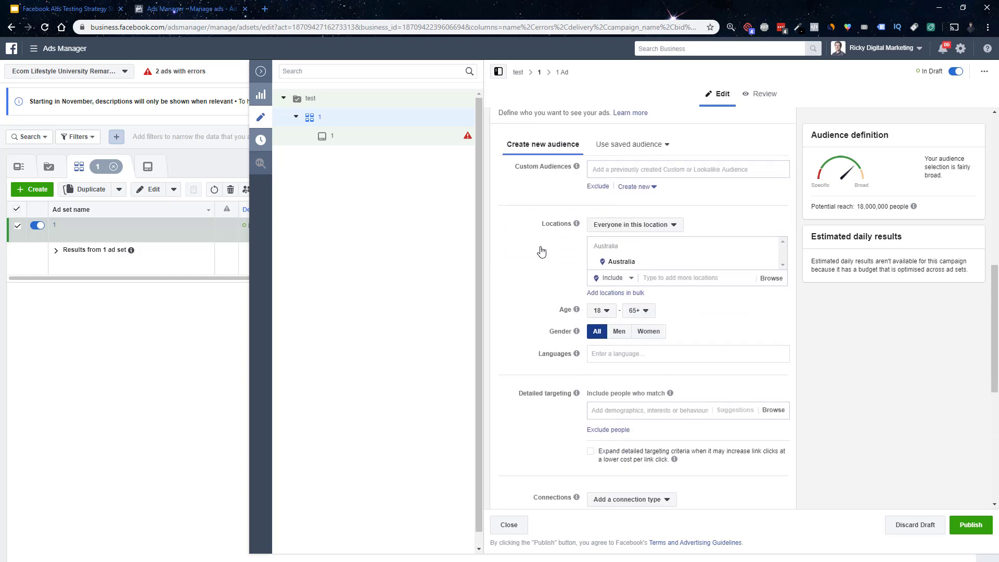
Re-enter Australia and add Canada as the ad set's target locations
{"action": "left_click", "coordinate": [770, 265]}
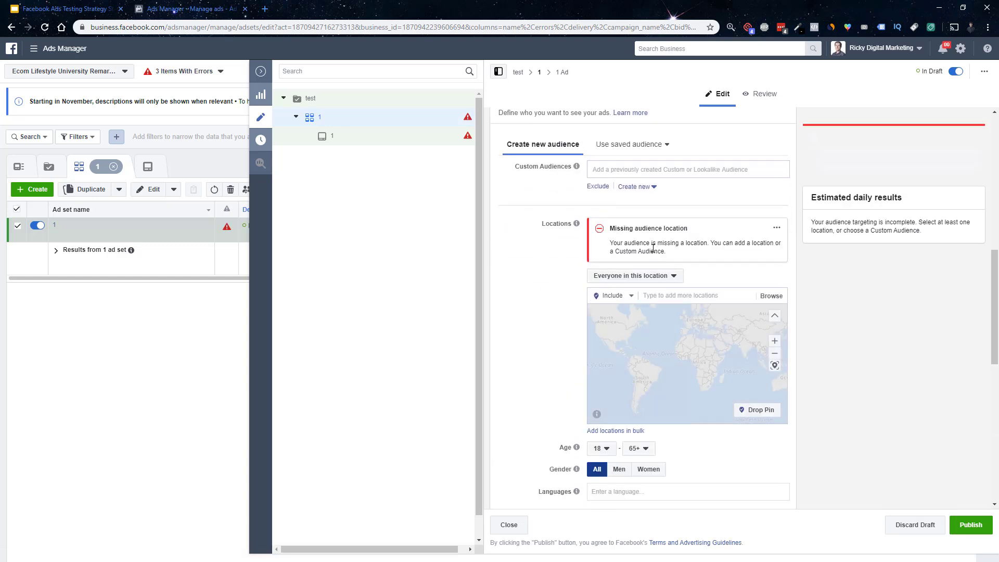
{"action": "left_click", "coordinate": [662, 295]}
{"action": "type", "text": "australa"}
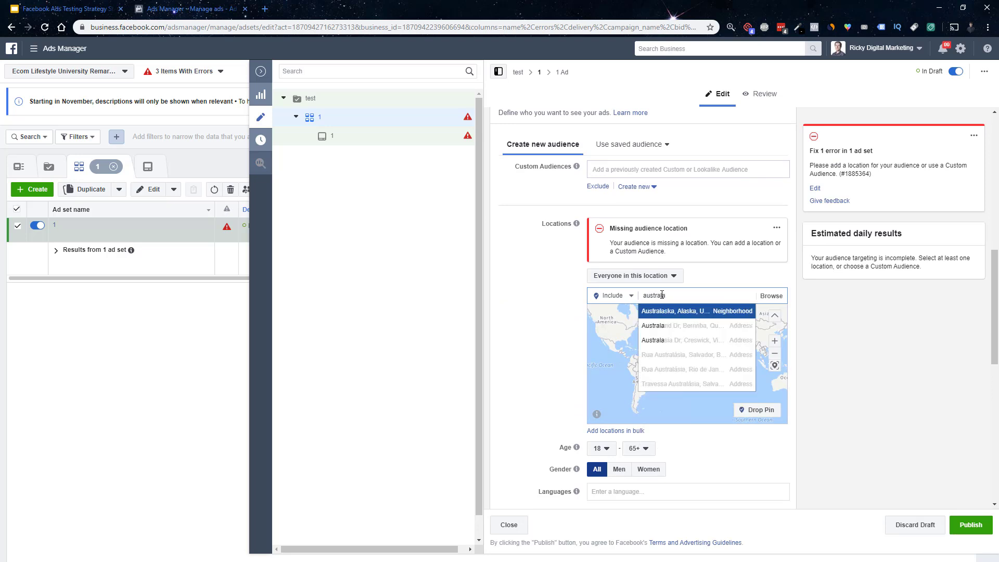
{"action": "key", "text": "BackSpace"}
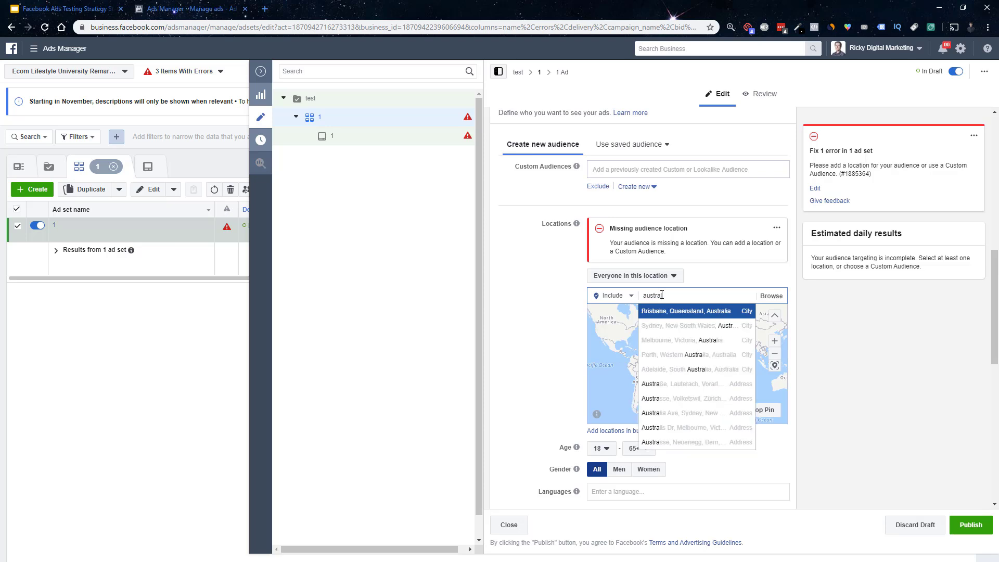
{"action": "type", "text": "lia"}
{"action": "key", "text": "Return"}
{"action": "type", "text": "c"}
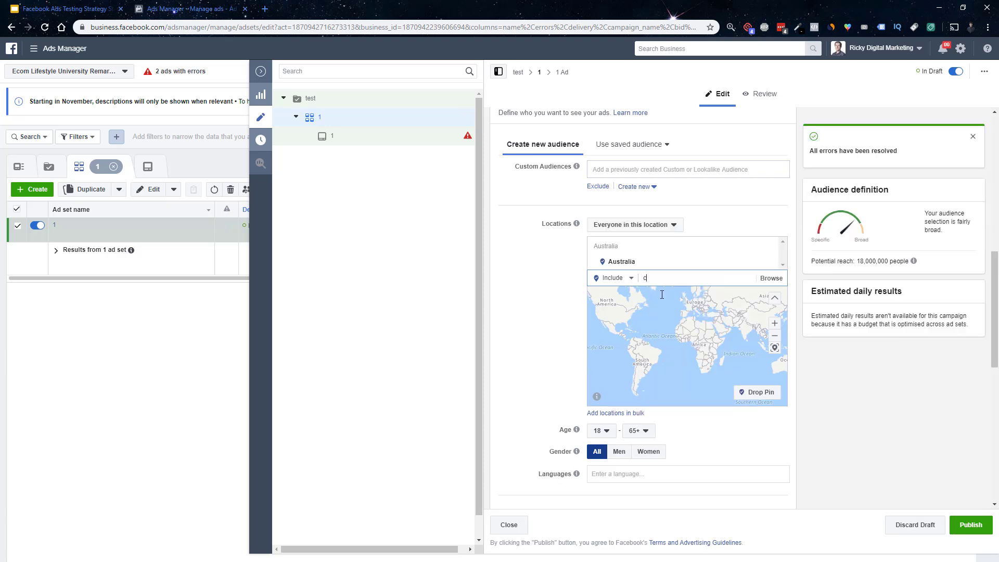
{"action": "type", "text": "ana"}
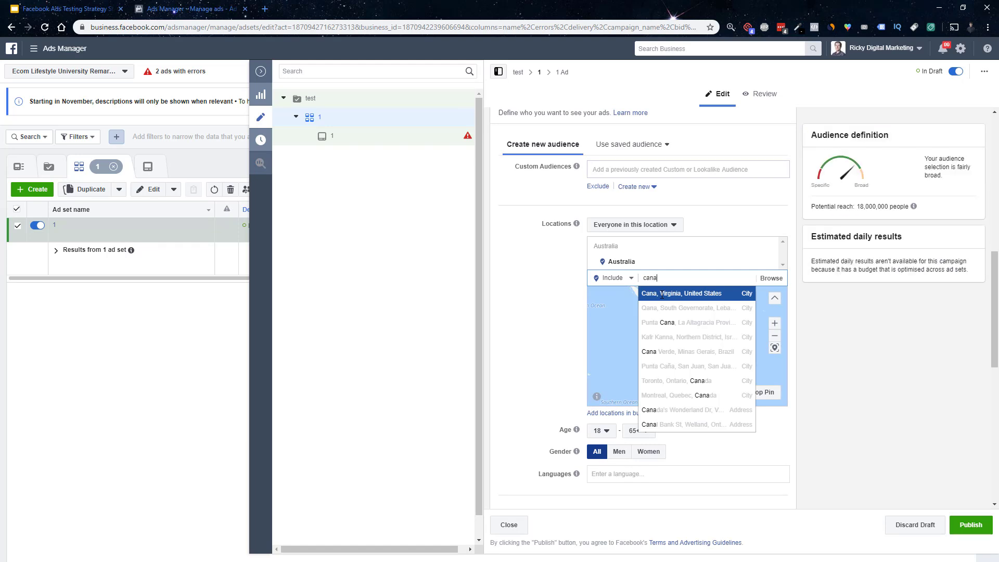
{"action": "type", "text": "da"}
{"action": "key", "text": "Return"}
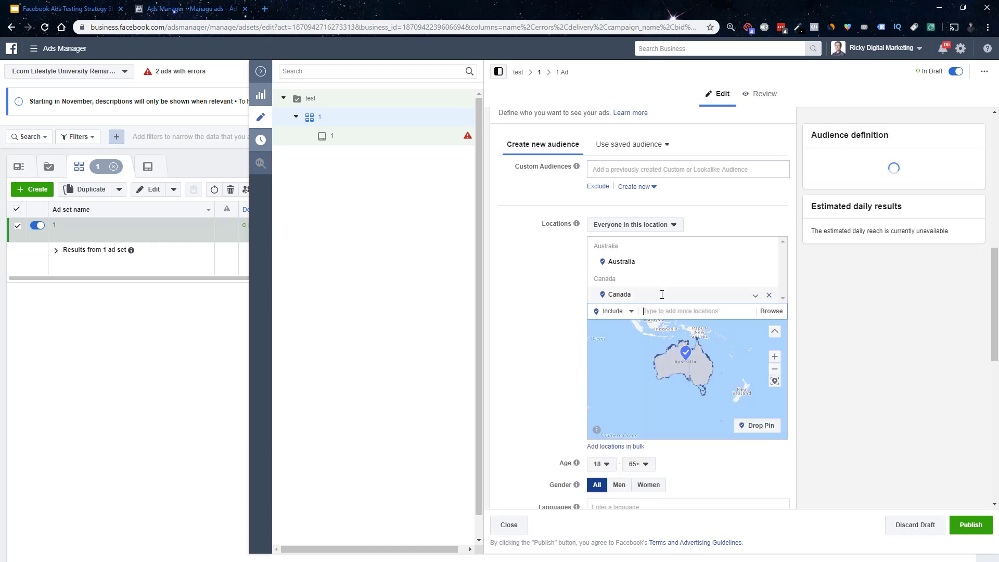
Add United States, United Kingdom and New Zealand, targeting people who live there
{"action": "type", "text": "united stat"}
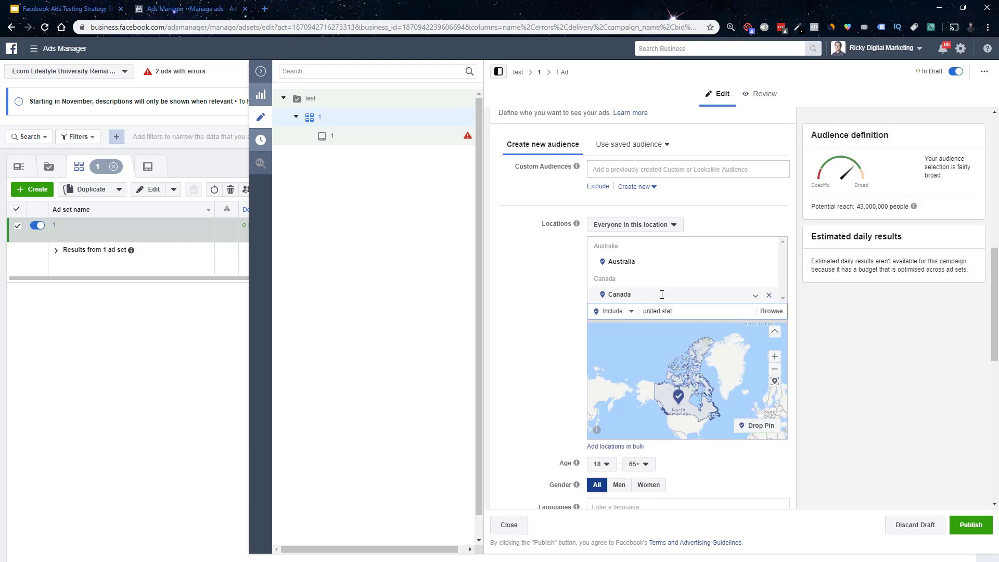
{"action": "key", "text": "Return"}
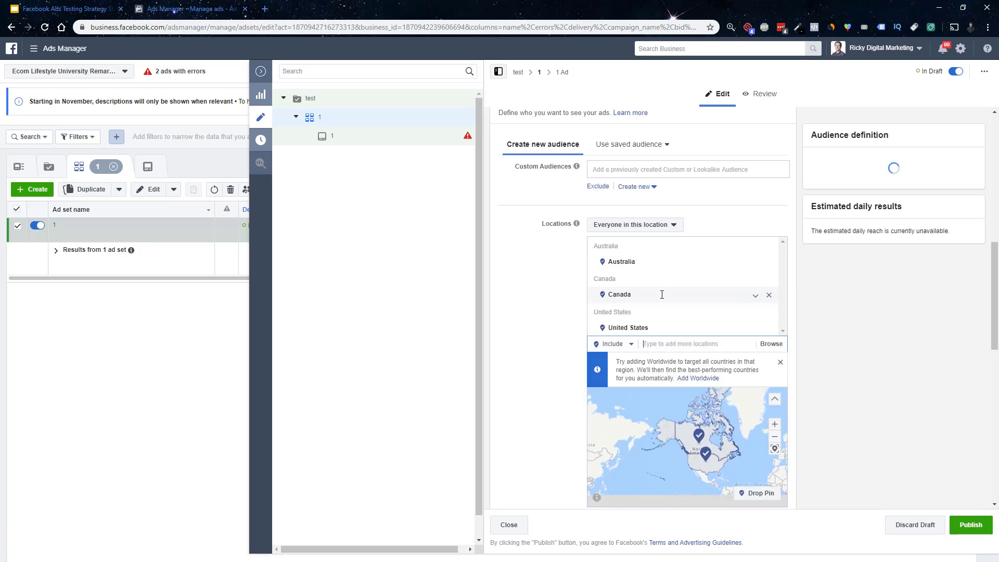
{"action": "type", "text": "united kin"}
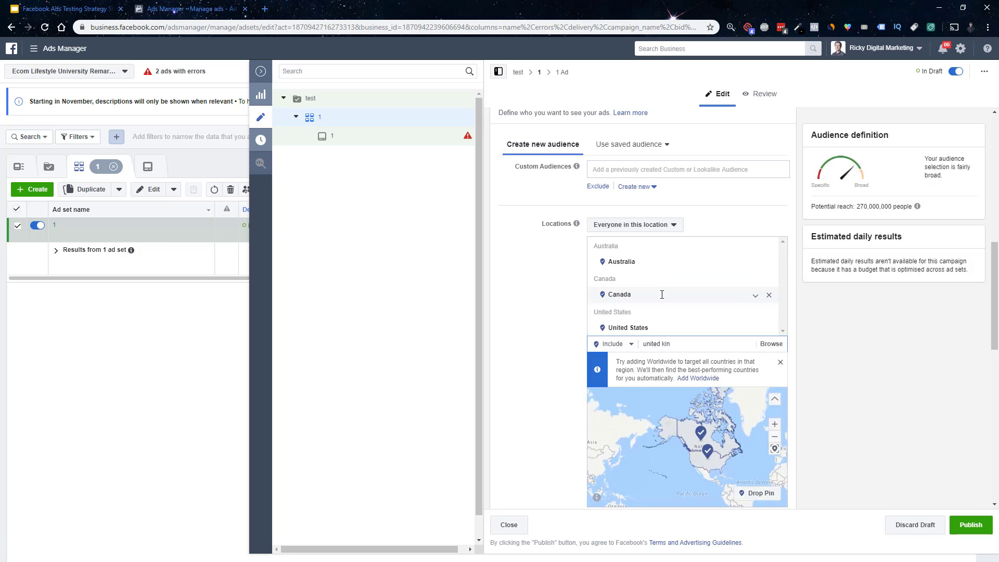
{"action": "key", "text": "Return"}
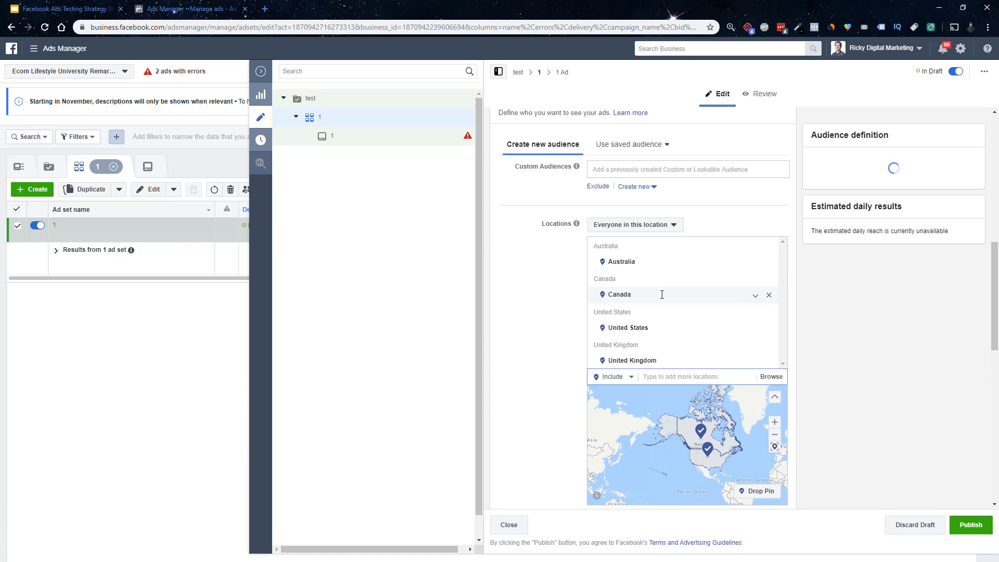
{"action": "type", "text": "new z"}
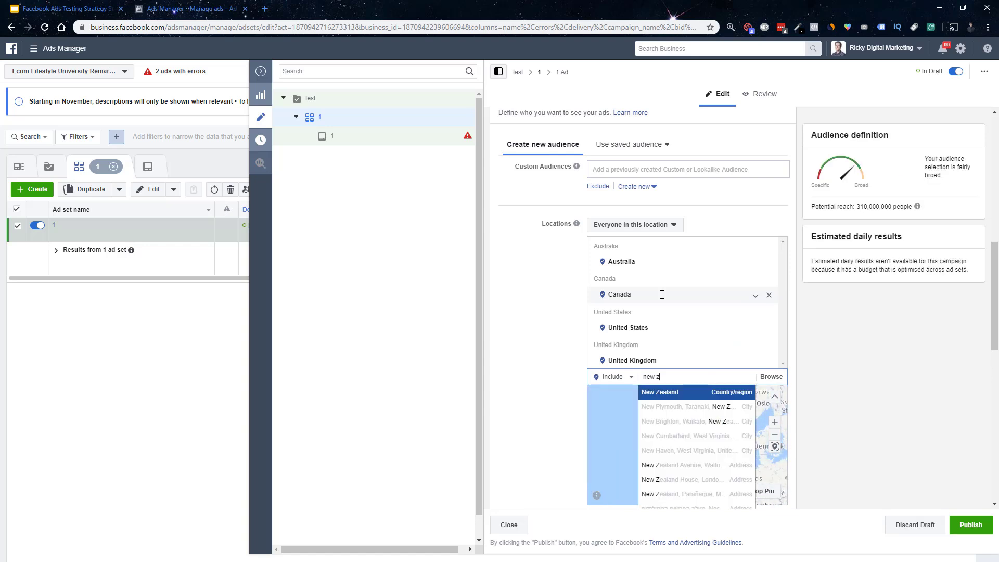
{"action": "left_click", "coordinate": [660, 393]}
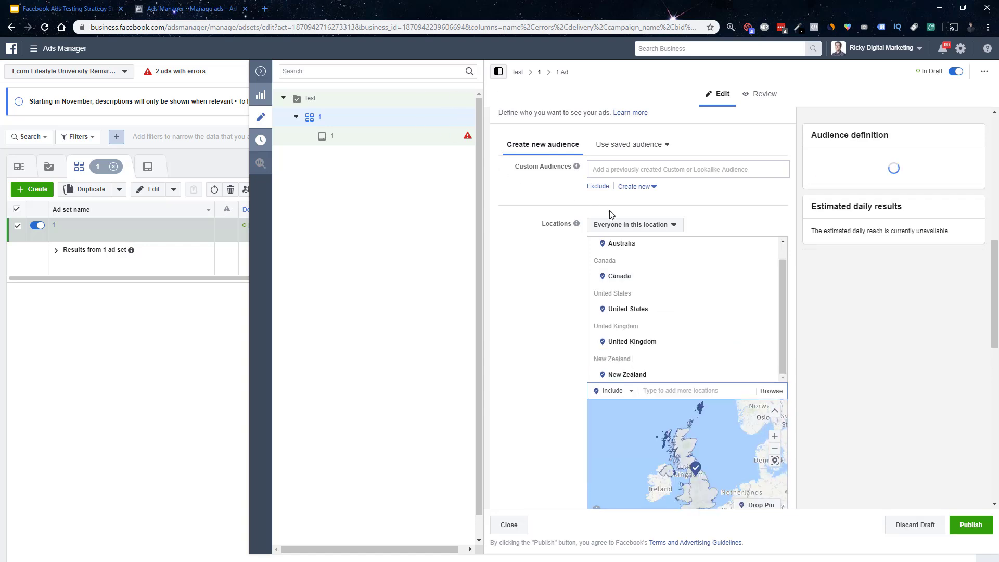
{"action": "left_click", "coordinate": [622, 224]}
{"action": "left_click", "coordinate": [631, 253]}
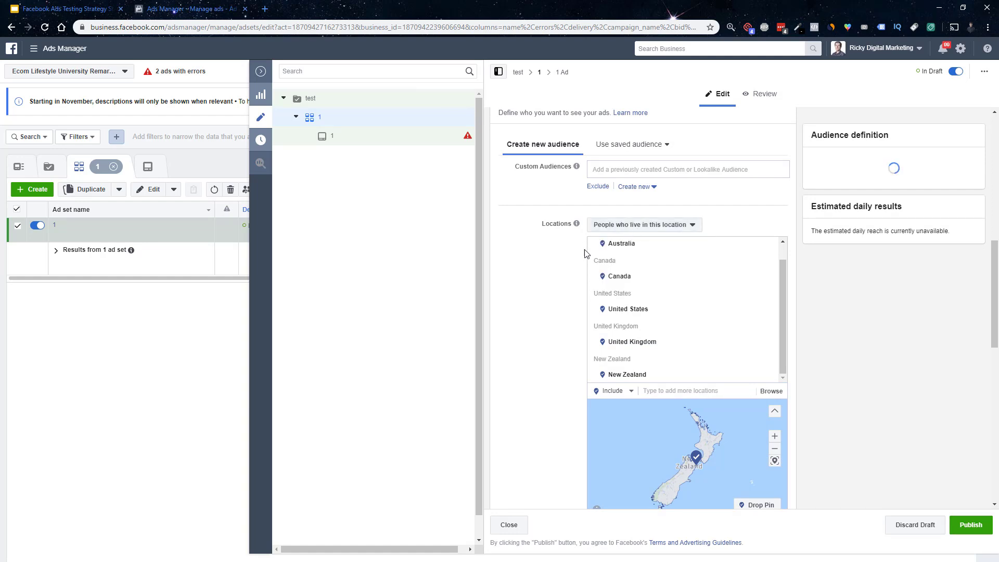
Raise the audience's minimum age to 25
{"action": "scroll", "coordinate": [523, 311], "scroll_direction": "down", "scroll_amount": 1}
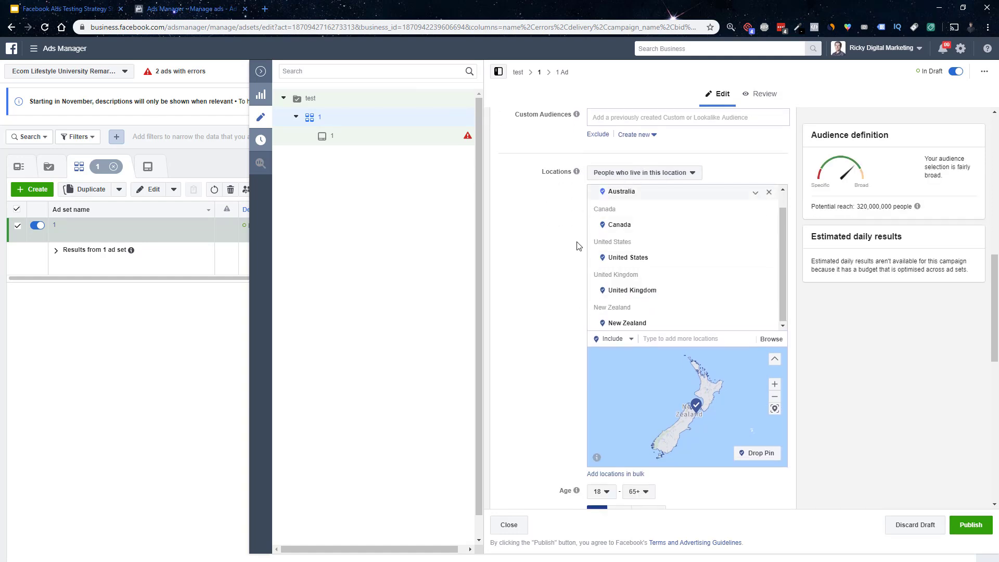
{"action": "scroll", "coordinate": [541, 286], "scroll_direction": "down", "scroll_amount": 4}
{"action": "left_click", "coordinate": [600, 283]}
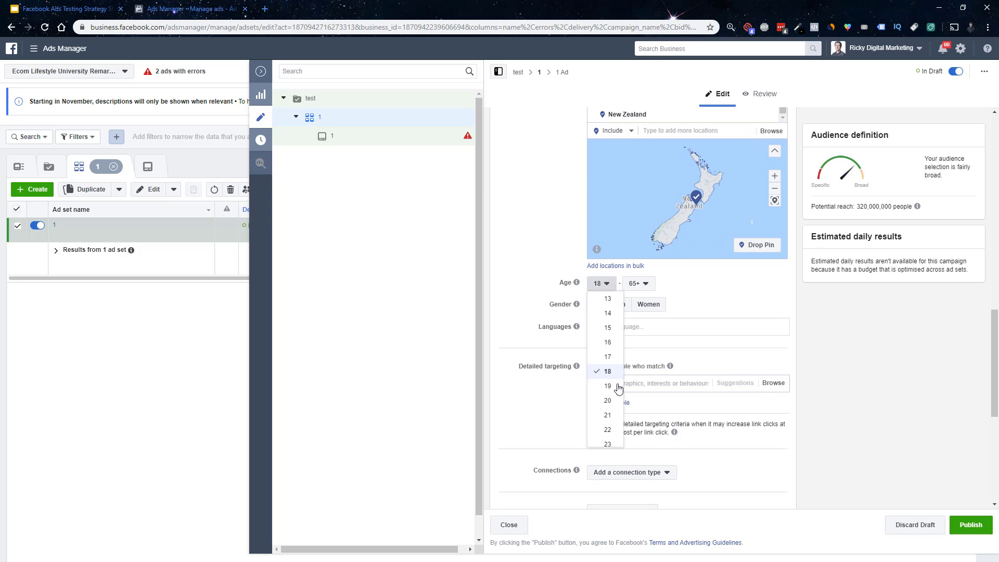
{"action": "scroll", "coordinate": [613, 388], "scroll_direction": "down", "scroll_amount": 3}
{"action": "left_click", "coordinate": [607, 370]}
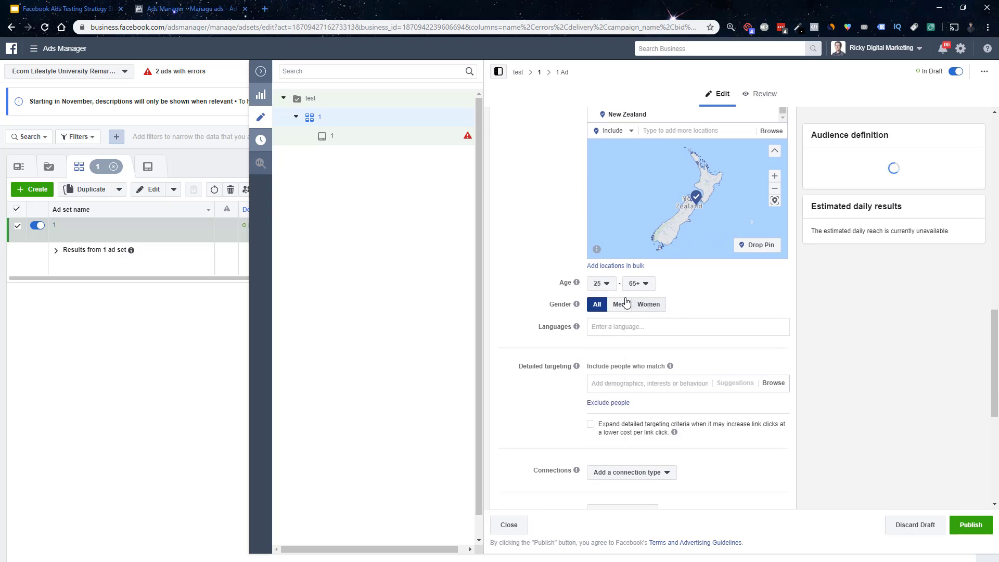
Add English (All) as the target language
{"action": "left_click", "coordinate": [606, 322]}
{"action": "type", "text": "engl"}
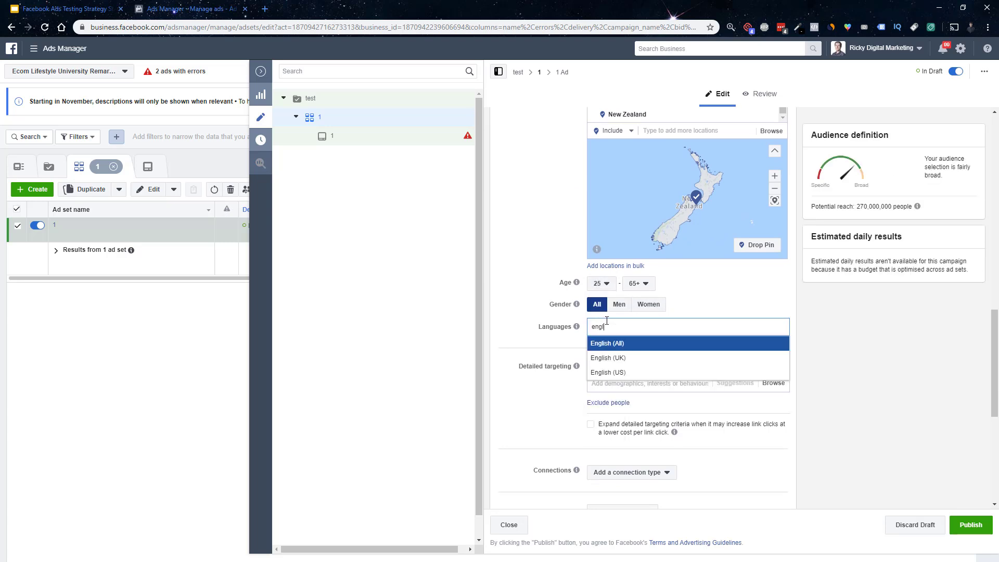
{"action": "key", "text": "Return"}
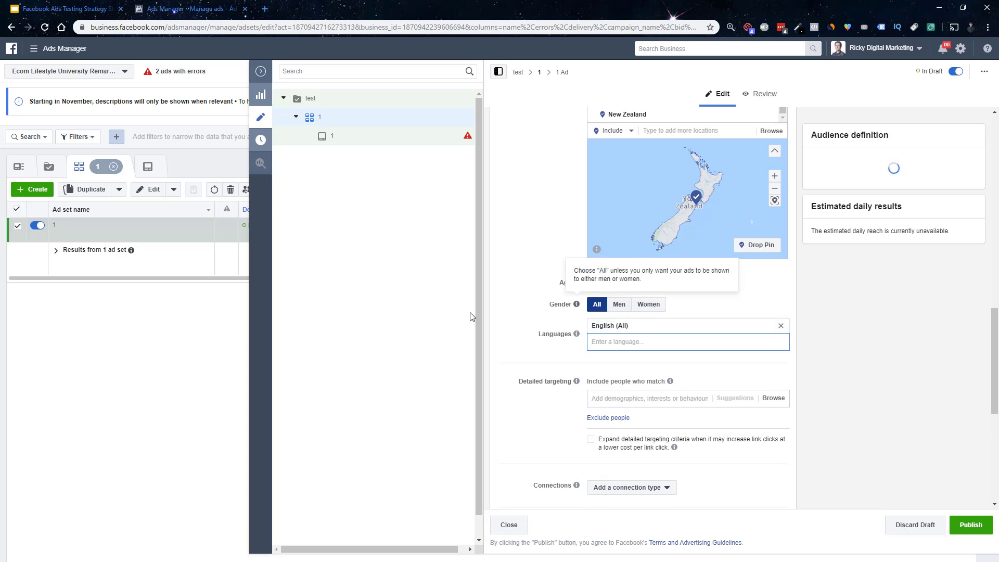
{"action": "scroll", "coordinate": [470, 316], "scroll_direction": "down", "scroll_amount": 1}
{"action": "scroll", "coordinate": [550, 314], "scroll_direction": "down", "scroll_amount": 2}
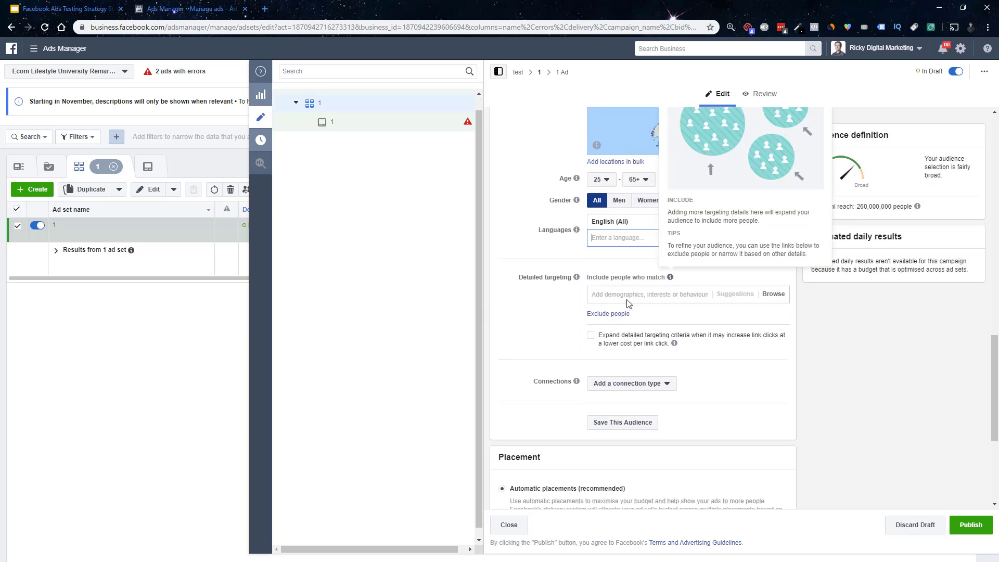
Search 'pet' in detailed targeting and add the Pet food interest, cutting reach to 27,000,000
{"action": "left_click", "coordinate": [621, 293]}
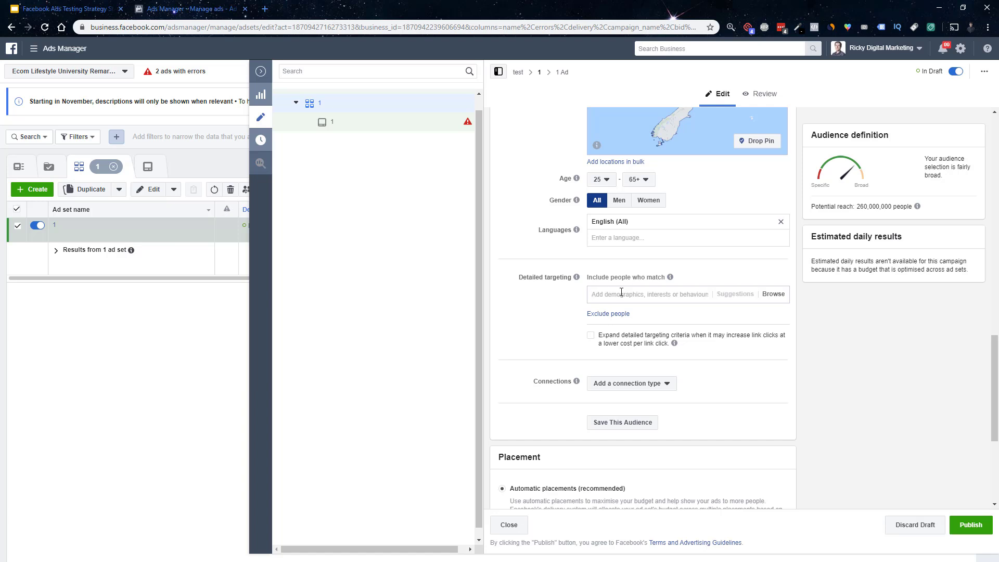
{"action": "type", "text": "pet"}
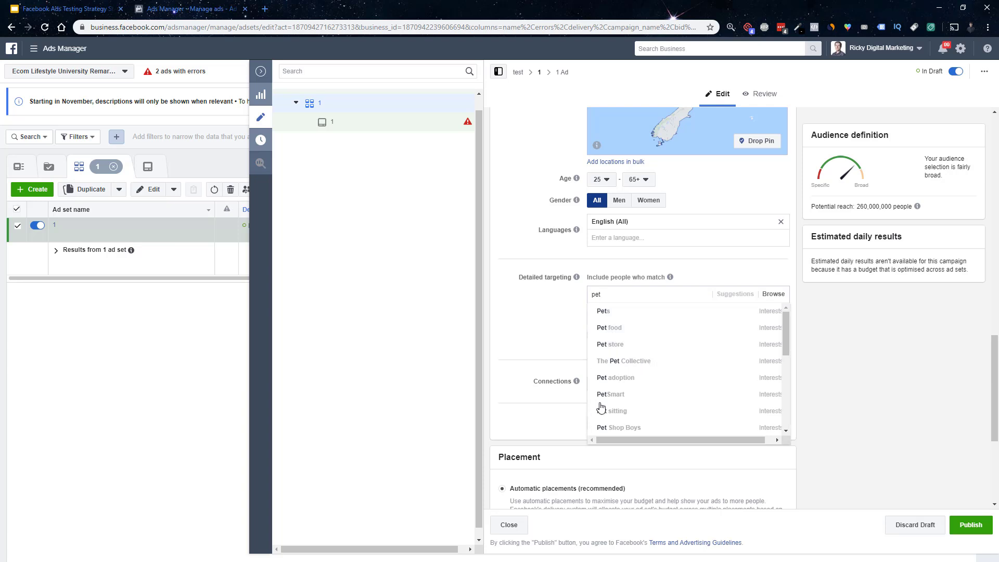
{"action": "scroll", "coordinate": [638, 416], "scroll_direction": "down", "scroll_amount": 2}
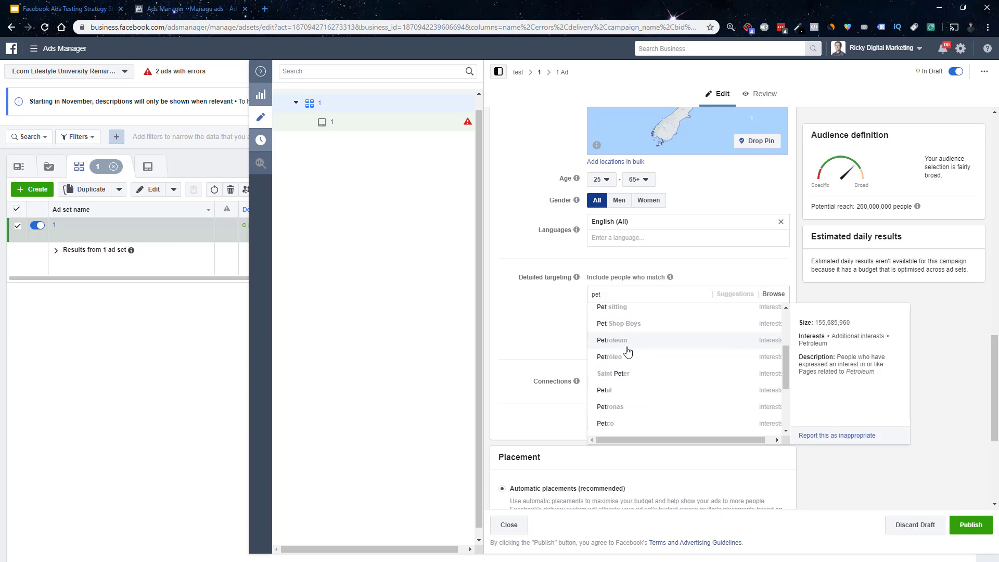
{"action": "scroll", "coordinate": [637, 385], "scroll_direction": "down", "scroll_amount": 1}
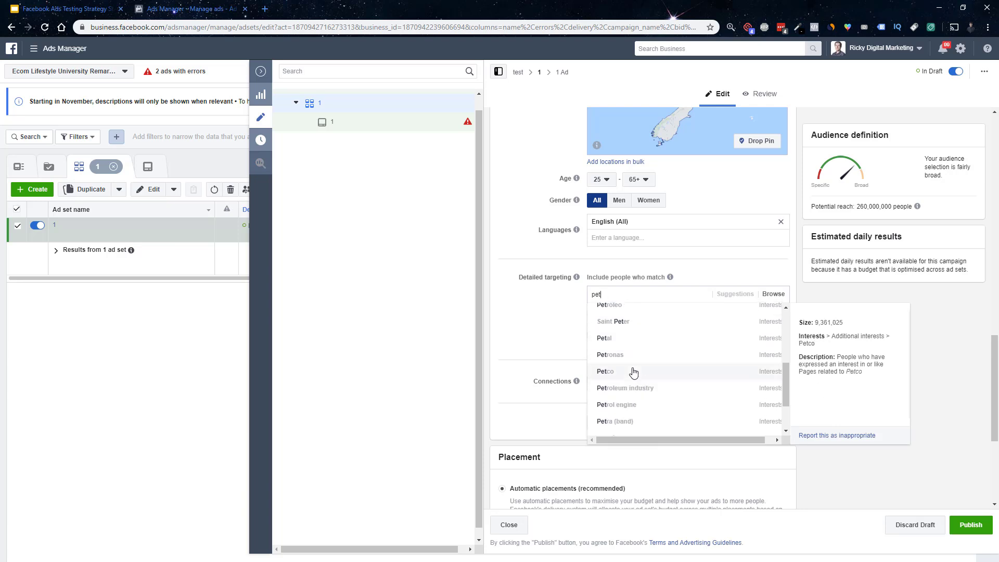
{"action": "scroll", "coordinate": [651, 396], "scroll_direction": "down", "scroll_amount": 1}
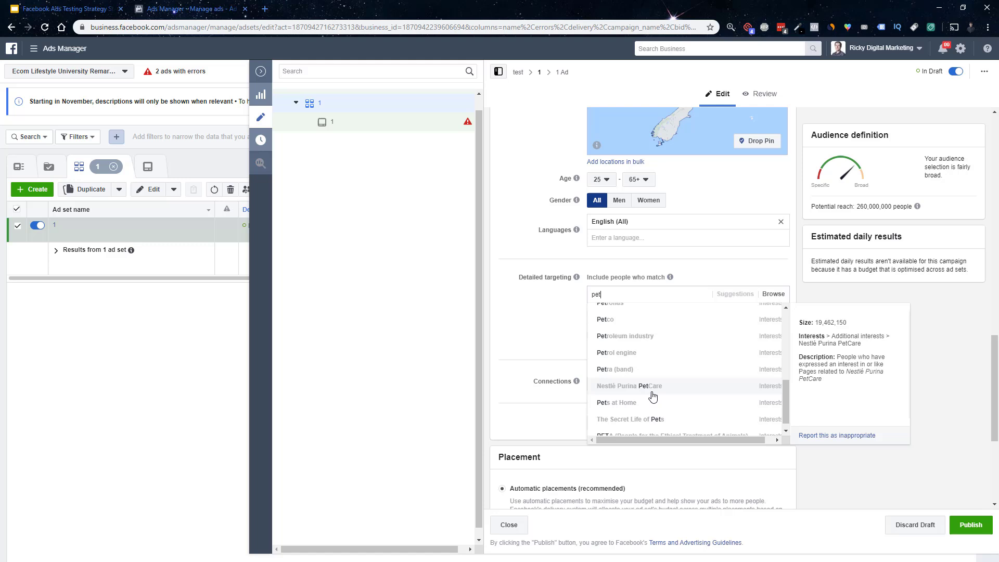
{"action": "scroll", "coordinate": [652, 396], "scroll_direction": "up", "scroll_amount": 5}
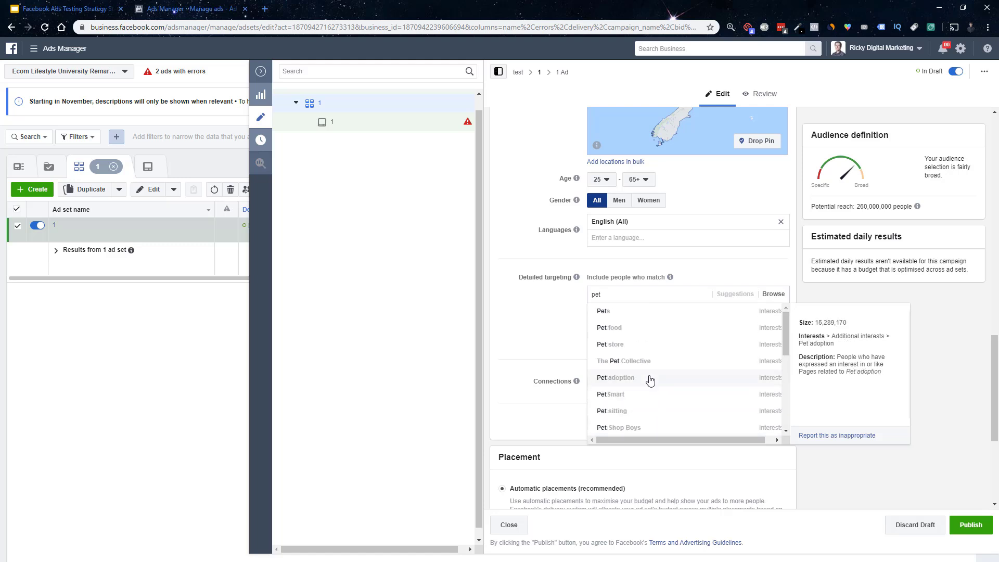
{"action": "left_click", "coordinate": [644, 332]}
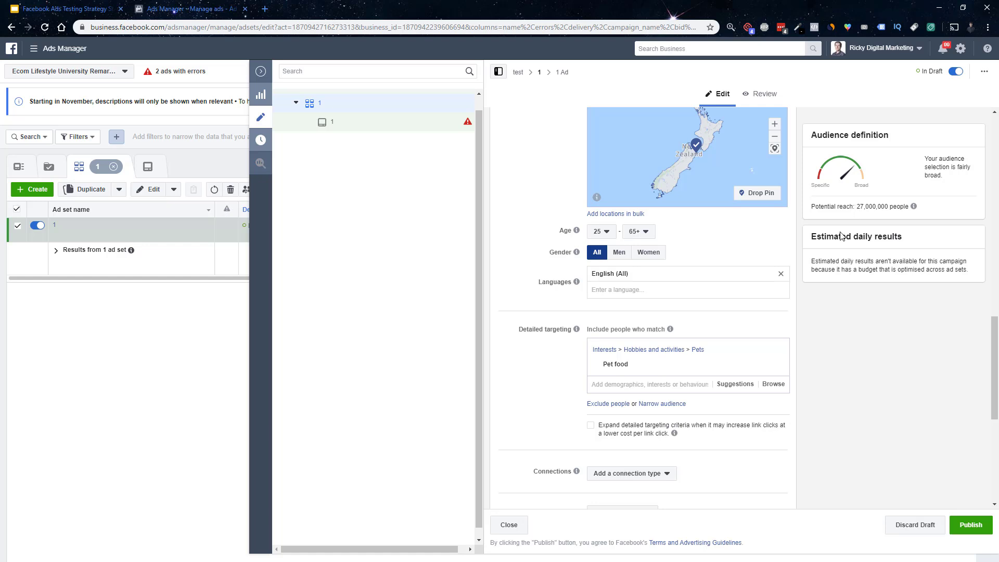
{"action": "mouse_move", "coordinate": [617, 362]}
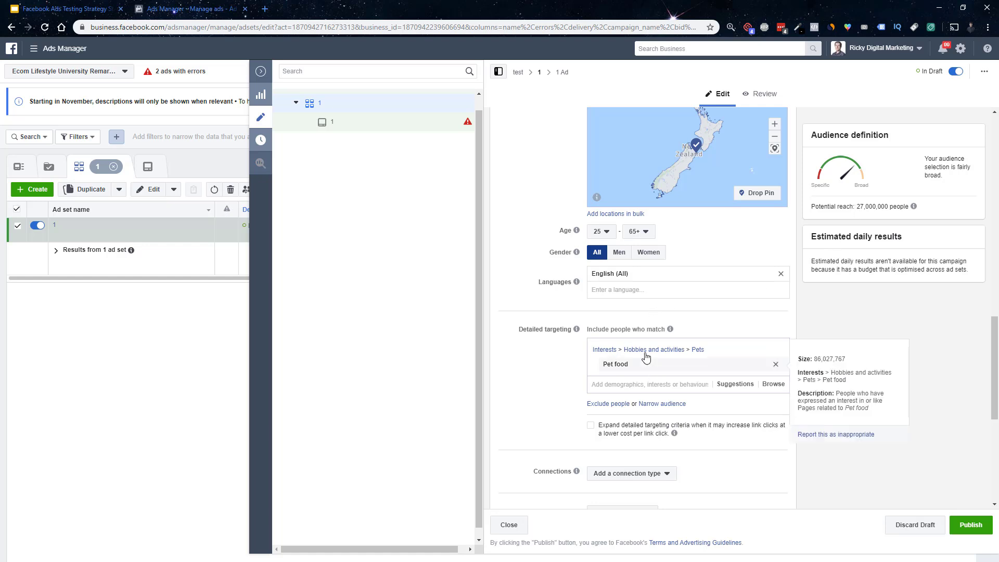
Switch to Edit placements and uncheck Desktop so only Mobile devices remain
{"action": "scroll", "coordinate": [641, 382], "scroll_direction": "down", "scroll_amount": 1}
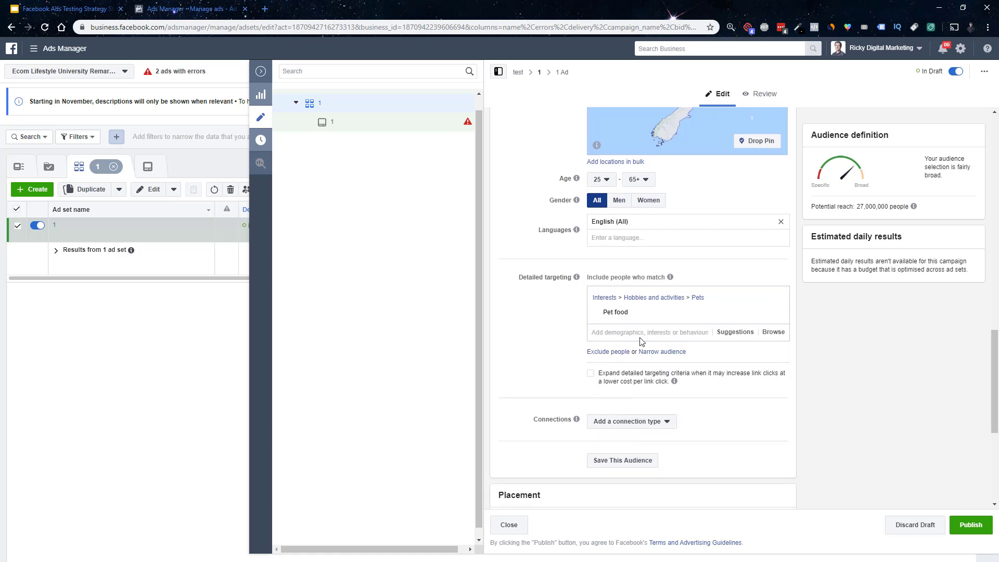
{"action": "scroll", "coordinate": [552, 317], "scroll_direction": "down", "scroll_amount": 1}
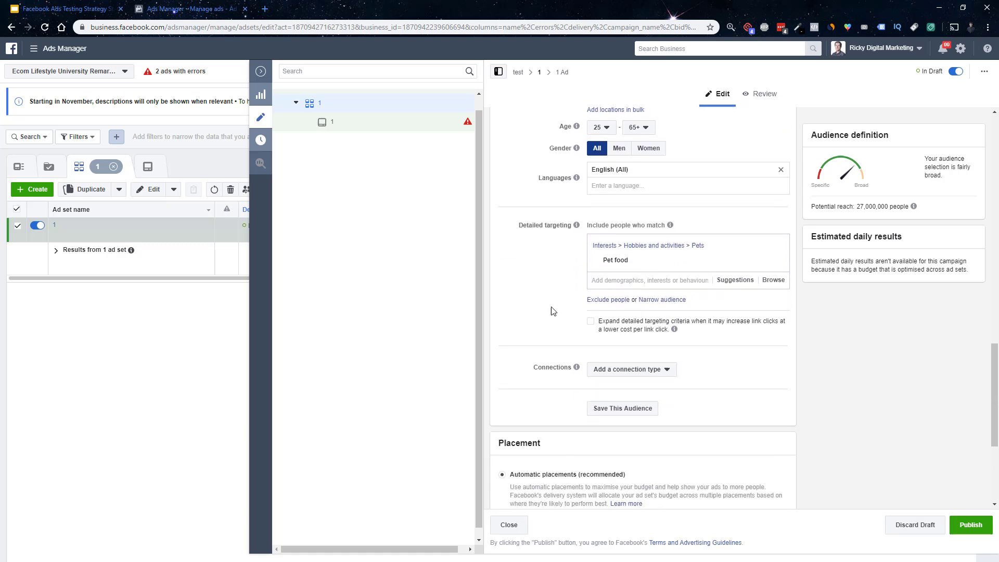
{"action": "scroll", "coordinate": [553, 310], "scroll_direction": "down", "scroll_amount": 4}
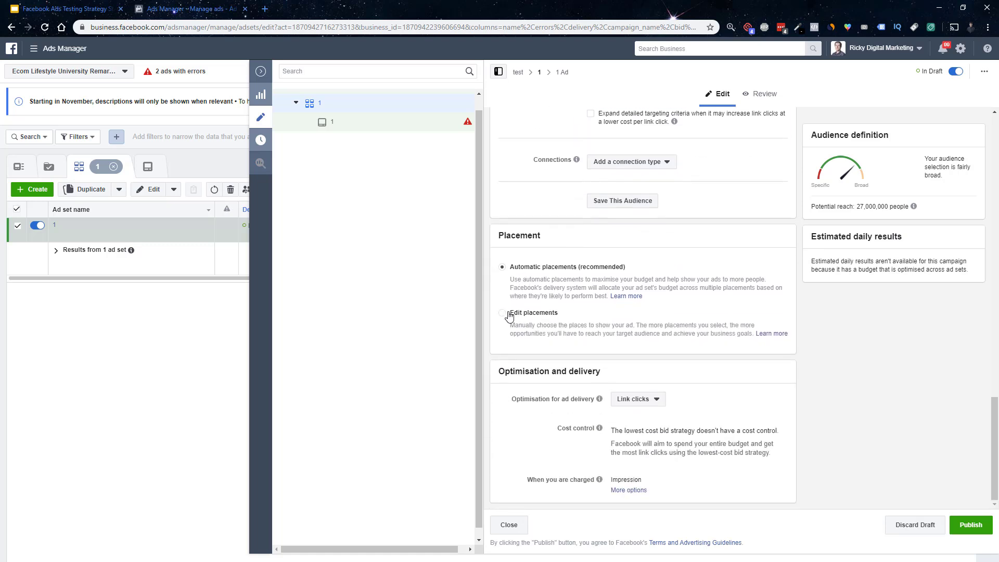
{"action": "left_click", "coordinate": [503, 312]}
{"action": "left_click", "coordinate": [558, 367]}
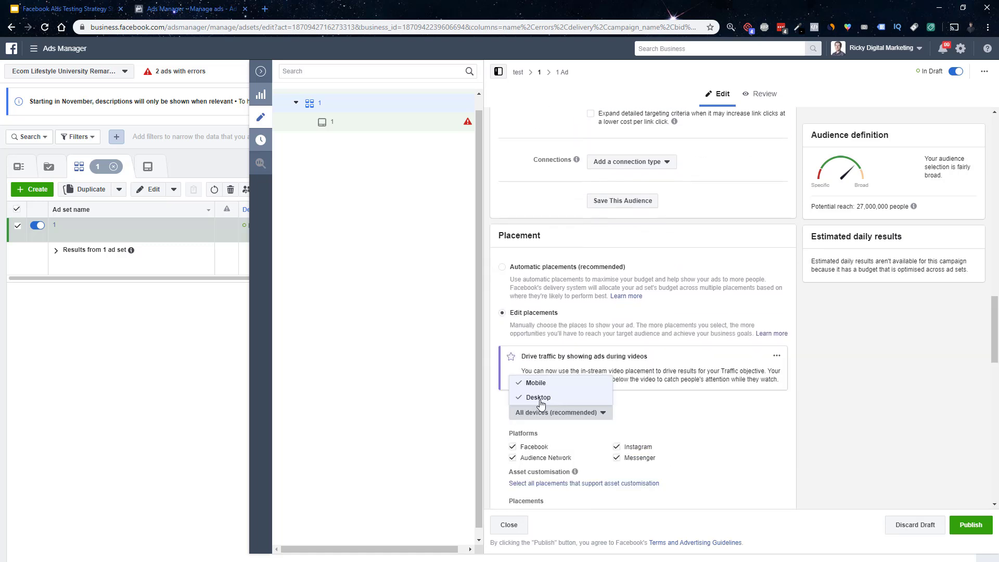
{"action": "left_click", "coordinate": [540, 398]}
{"action": "left_click", "coordinate": [726, 414]}
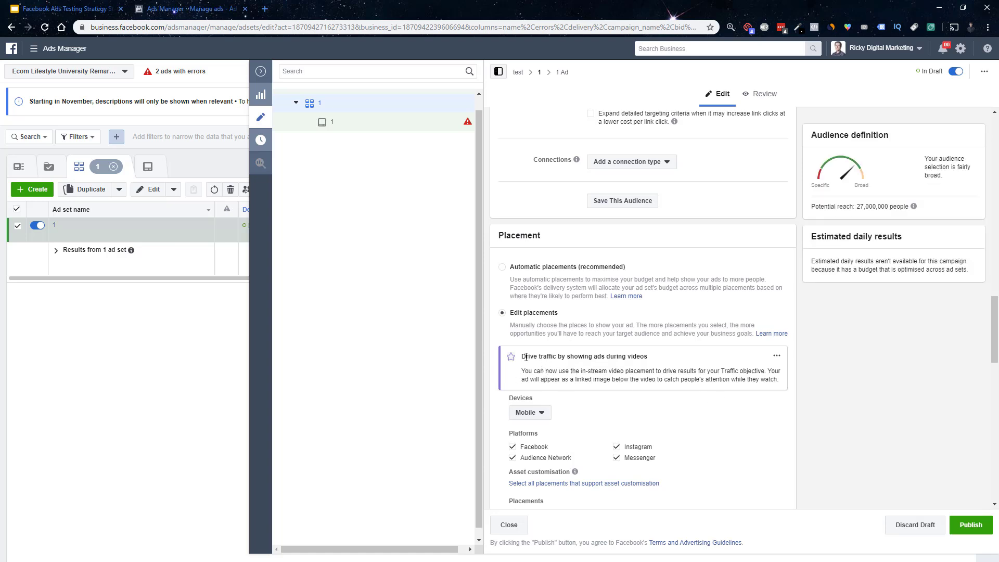
{"action": "scroll", "coordinate": [525, 357], "scroll_direction": "down", "scroll_amount": 5}
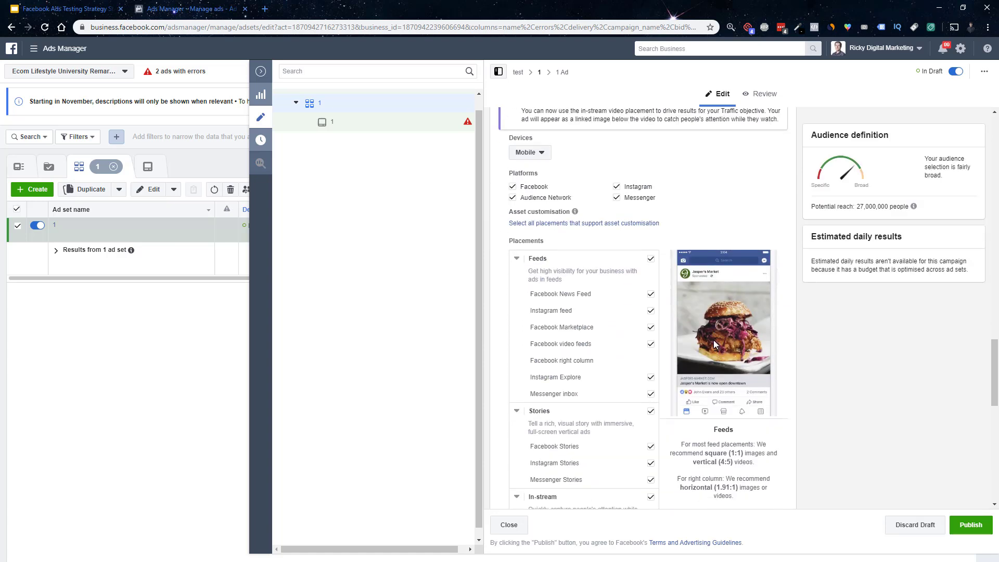
{"action": "scroll", "coordinate": [713, 344], "scroll_direction": "down", "scroll_amount": 3}
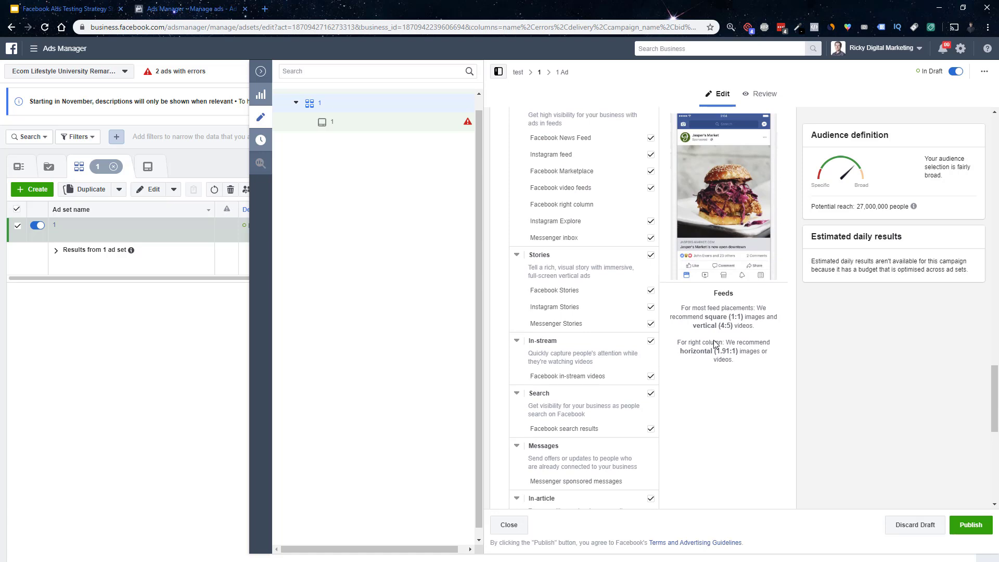
{"action": "scroll", "coordinate": [715, 343], "scroll_direction": "up", "scroll_amount": 3}
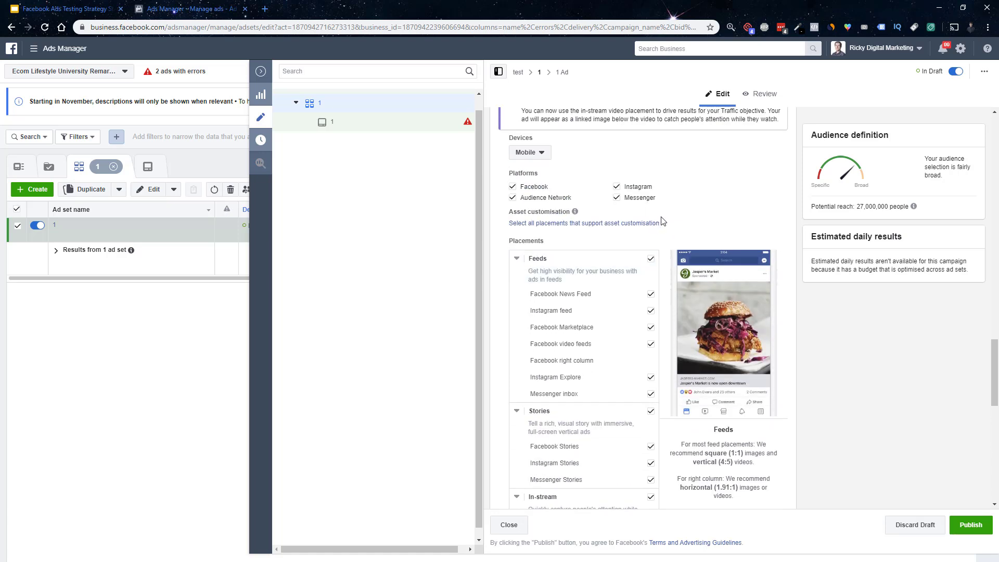
{"action": "scroll", "coordinate": [627, 262], "scroll_direction": "down", "scroll_amount": 1}
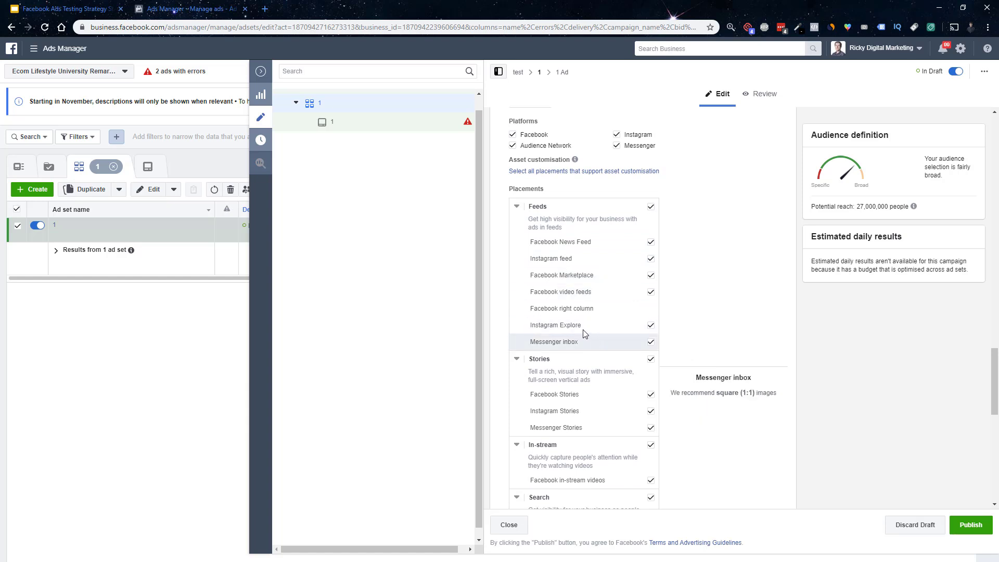
{"action": "scroll", "coordinate": [564, 251], "scroll_direction": "down", "scroll_amount": 2}
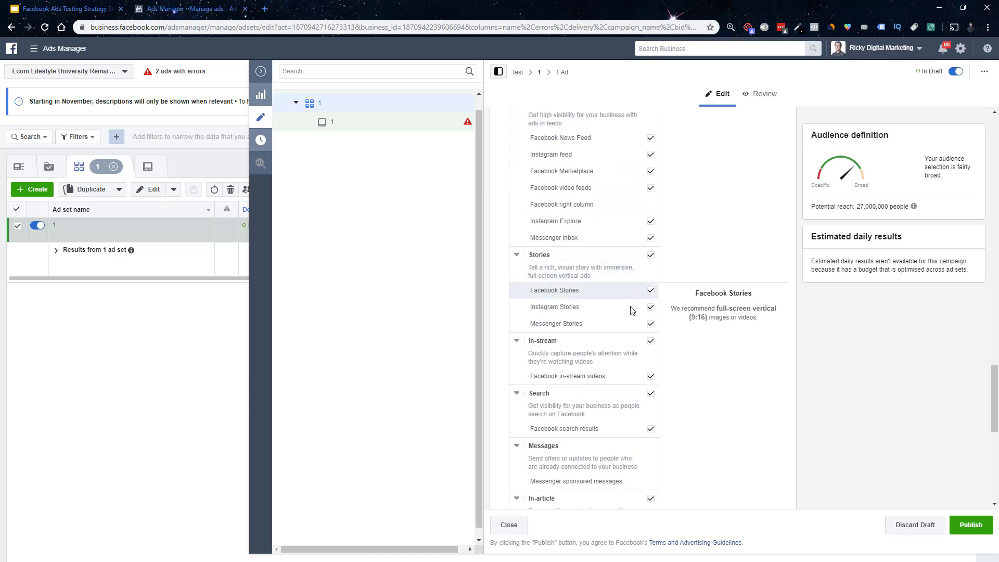
{"action": "scroll", "coordinate": [639, 362], "scroll_direction": "down", "scroll_amount": 3}
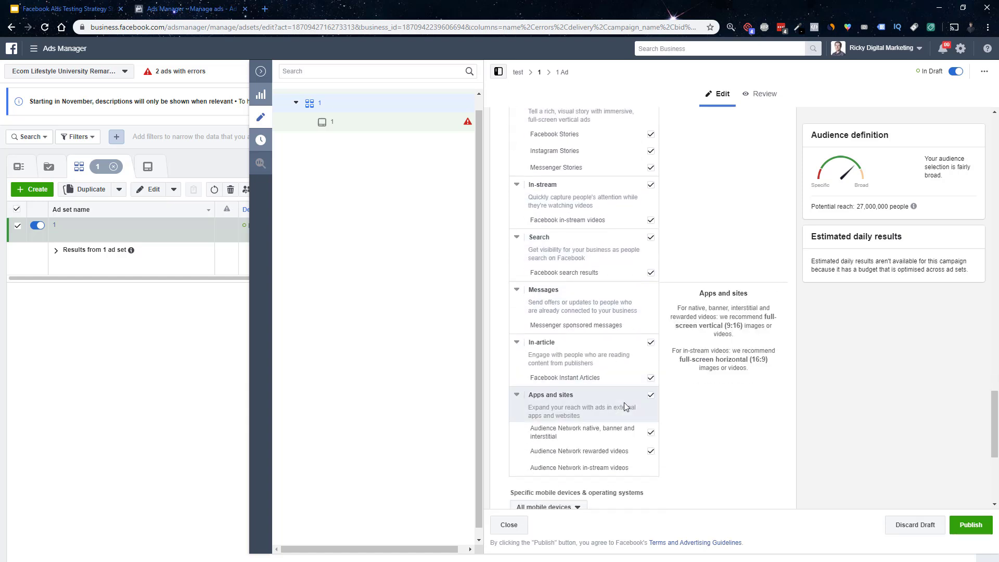
{"action": "scroll", "coordinate": [631, 395], "scroll_direction": "up", "scroll_amount": 5}
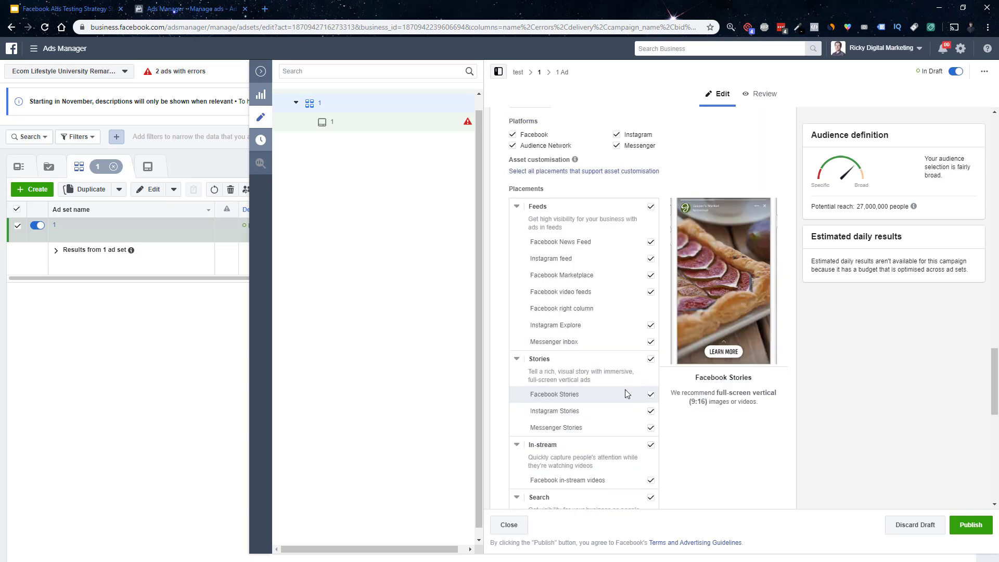
{"action": "scroll", "coordinate": [626, 394], "scroll_direction": "down", "scroll_amount": 1}
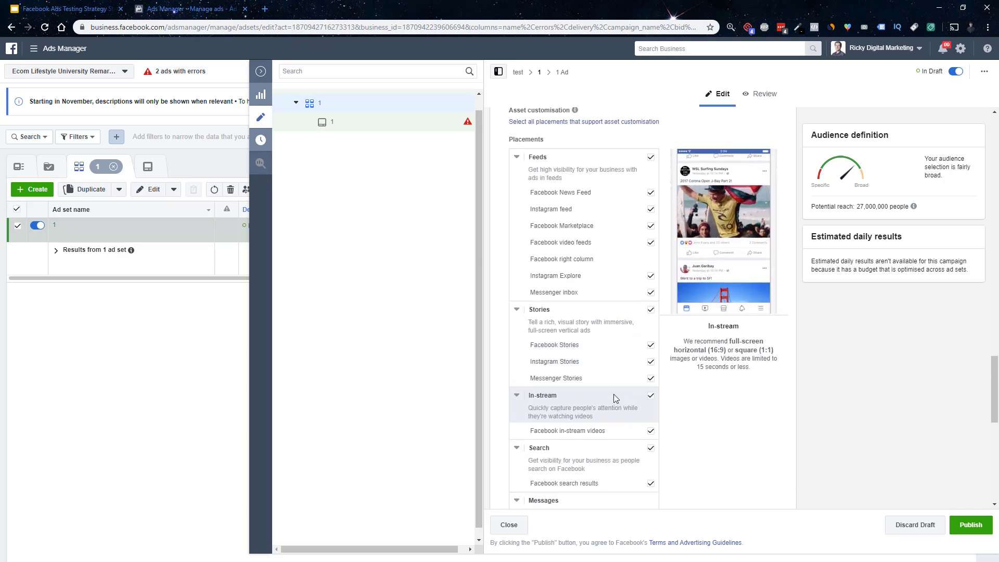
{"action": "scroll", "coordinate": [614, 392], "scroll_direction": "up", "scroll_amount": 2}
{"action": "scroll", "coordinate": [614, 387], "scroll_direction": "up", "scroll_amount": 2}
{"action": "scroll", "coordinate": [611, 350], "scroll_direction": "down", "scroll_amount": 6}
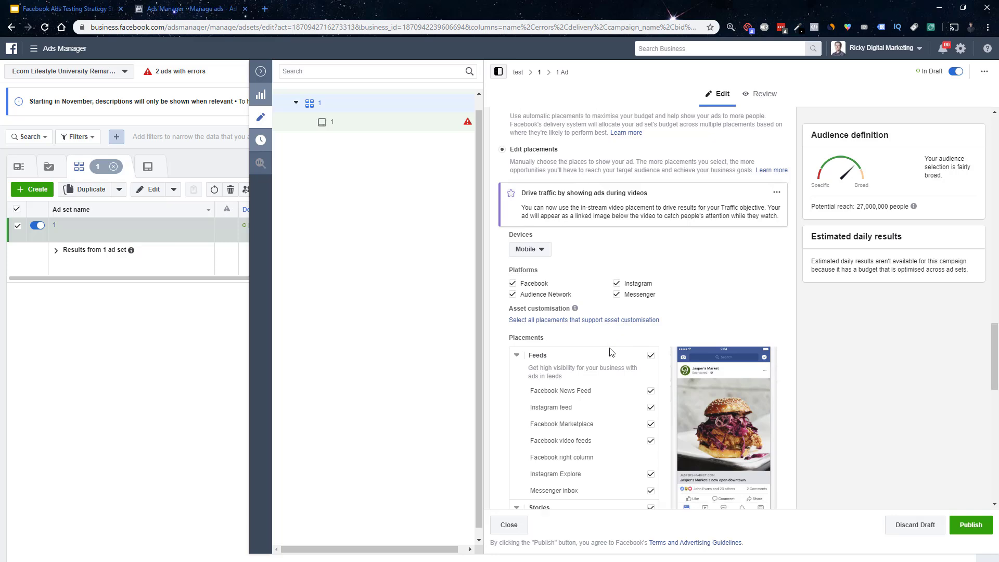
{"action": "left_click_drag", "start_coordinate": [547, 354], "coordinate": [587, 362]}
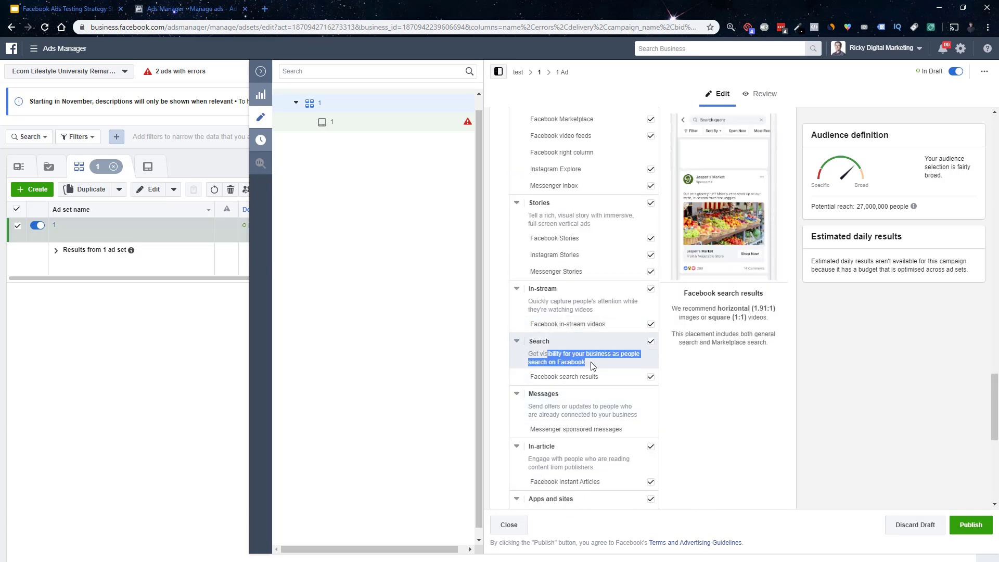
{"action": "scroll", "coordinate": [589, 337], "scroll_direction": "up", "scroll_amount": 5}
Change the Devices setting from Mobile to Desktop only
{"action": "left_click", "coordinate": [531, 204]}
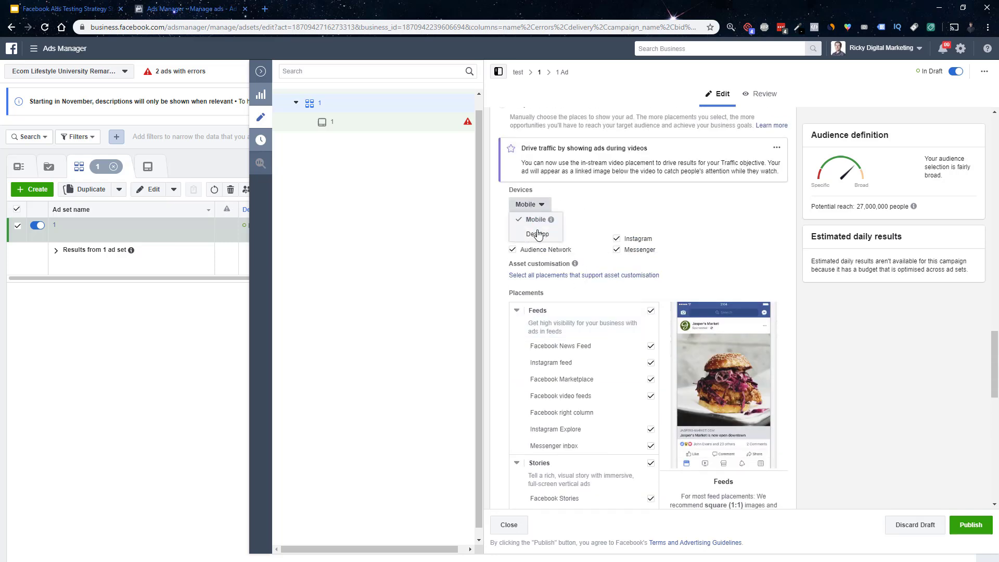
{"action": "left_click", "coordinate": [537, 234]}
{"action": "left_click", "coordinate": [537, 207]}
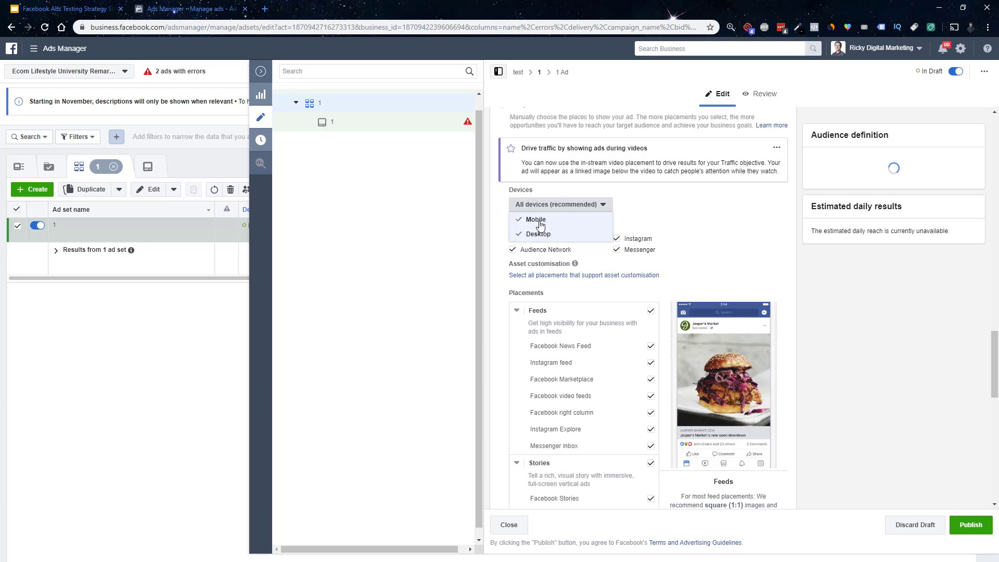
{"action": "left_click", "coordinate": [538, 221]}
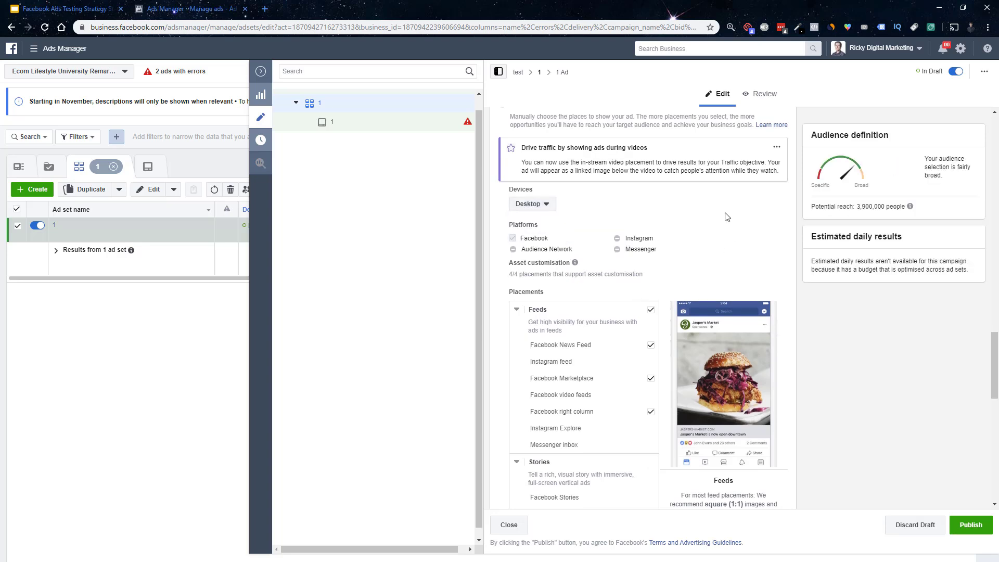
Review the remaining desktop placements: News Feed, Marketplace, right column and in-stream videos
{"action": "scroll", "coordinate": [726, 212], "scroll_direction": "down", "scroll_amount": 5}
{"action": "scroll", "coordinate": [725, 212], "scroll_direction": "up", "scroll_amount": 2}
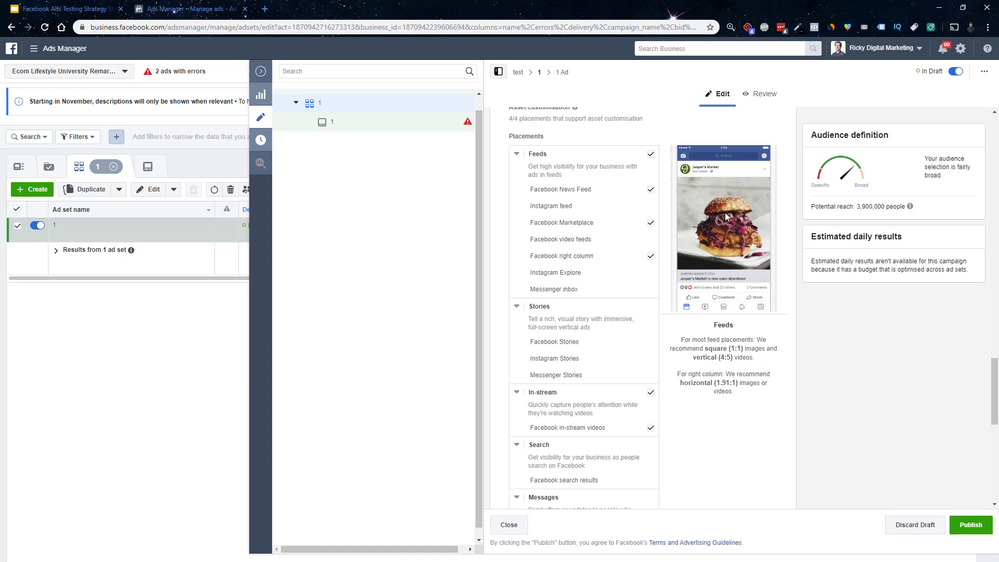
{"action": "scroll", "coordinate": [725, 212], "scroll_direction": "up", "scroll_amount": 1}
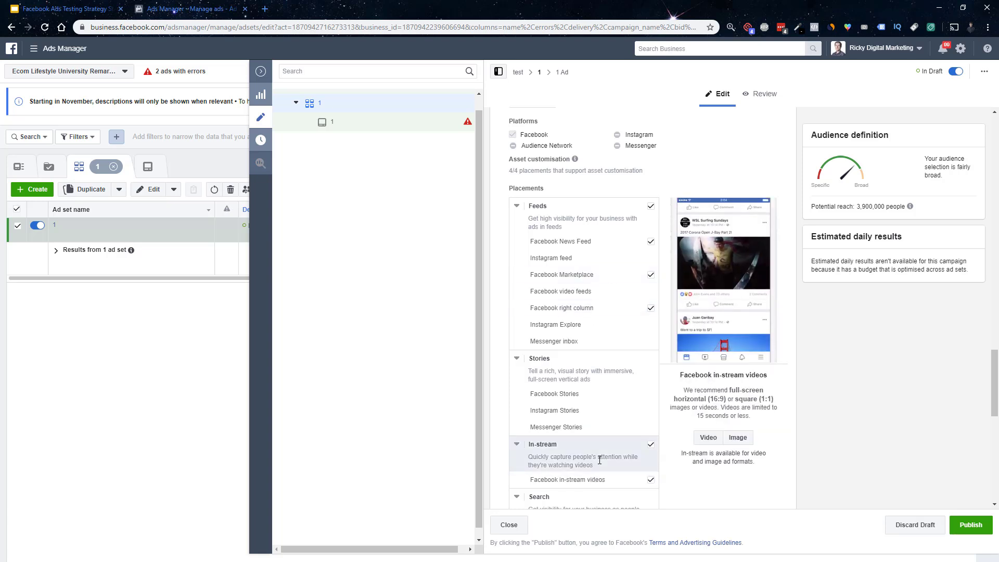
{"action": "left_click_drag", "start_coordinate": [599, 460], "coordinate": [545, 451]}
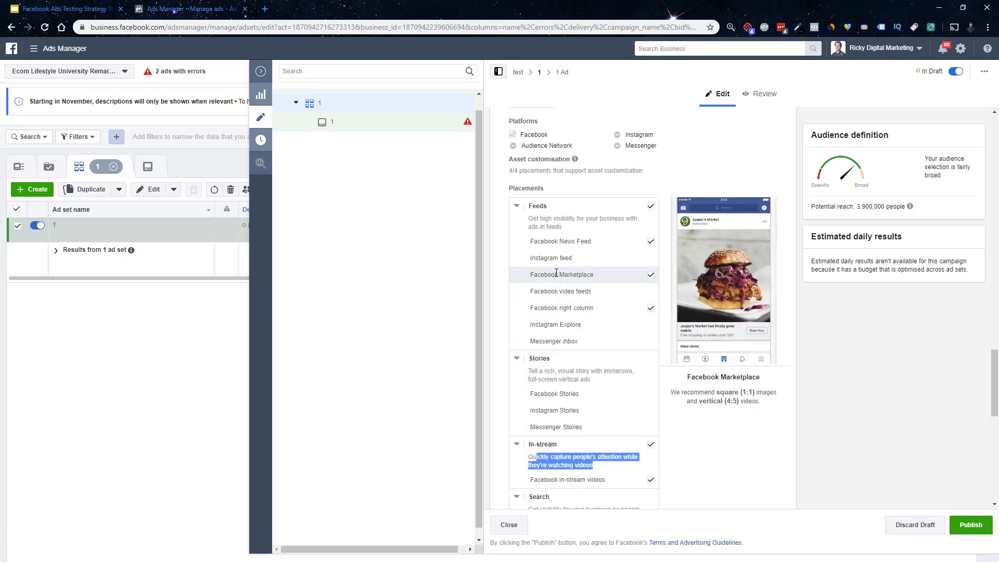
{"action": "scroll", "coordinate": [607, 451], "scroll_direction": "down", "scroll_amount": 2}
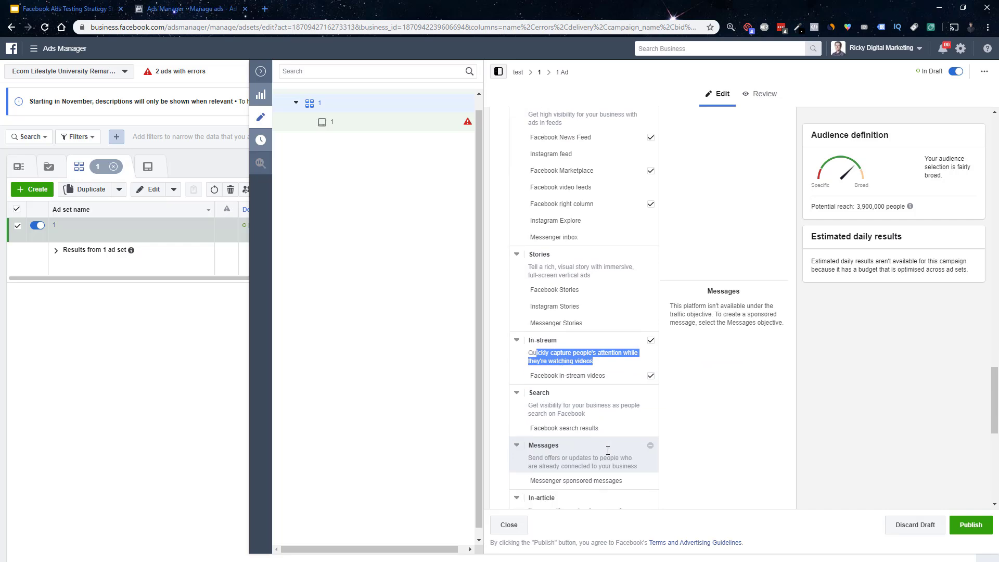
{"action": "scroll", "coordinate": [624, 403], "scroll_direction": "down", "scroll_amount": 5}
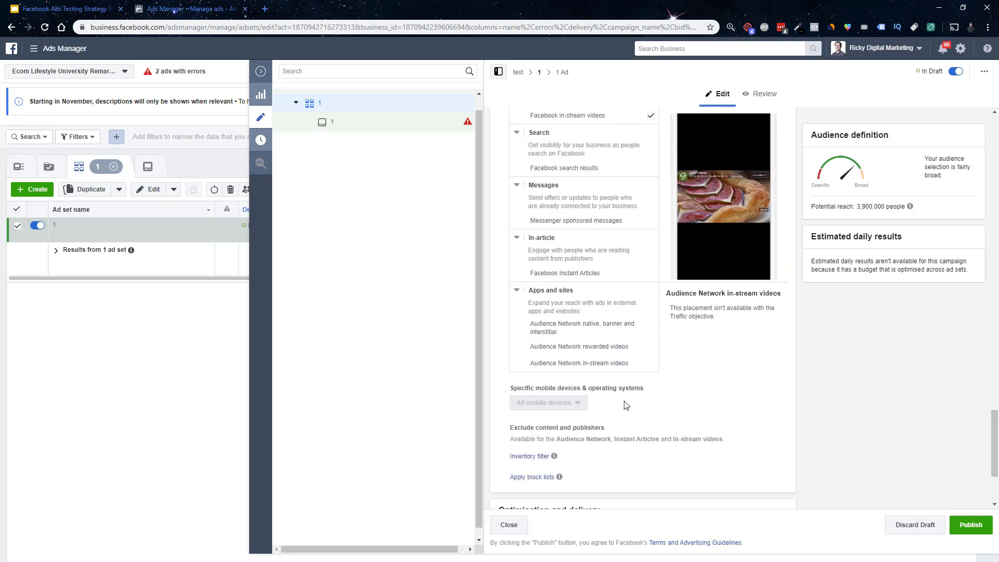
{"action": "scroll", "coordinate": [626, 405], "scroll_direction": "up", "scroll_amount": 7}
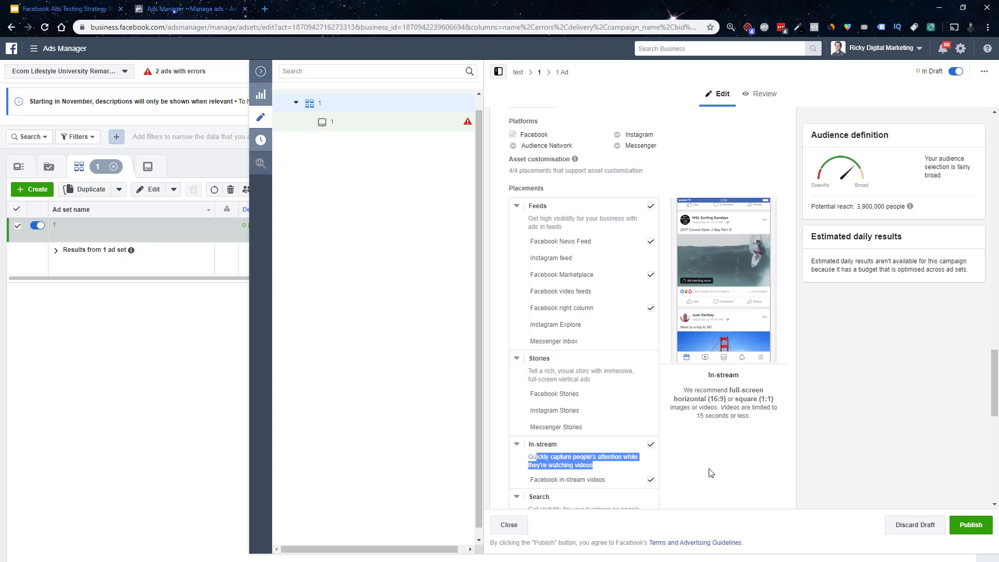
{"action": "scroll", "coordinate": [697, 477], "scroll_direction": "up", "scroll_amount": 1}
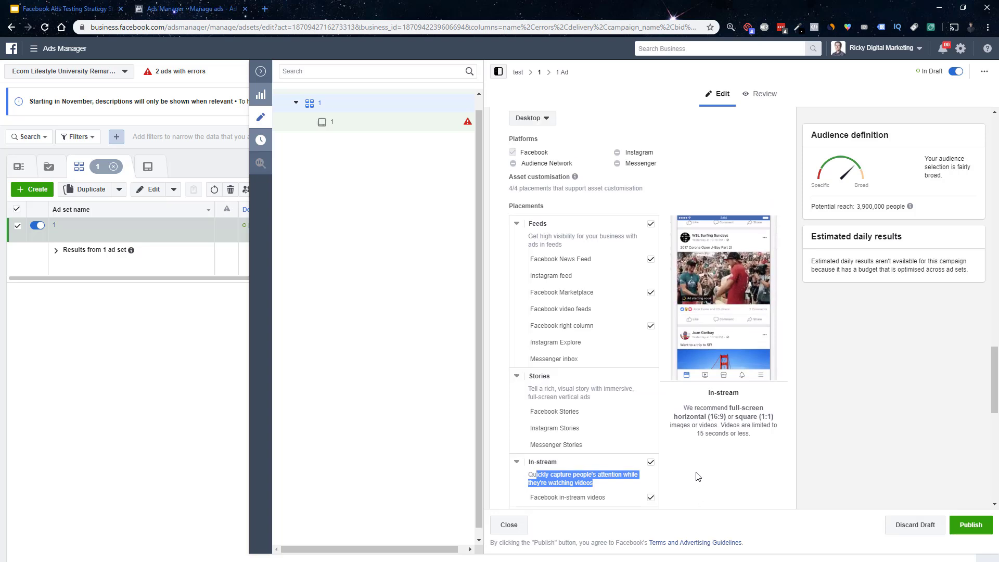
{"action": "scroll", "coordinate": [697, 476], "scroll_direction": "up", "scroll_amount": 2}
Switch the Devices setting back to Mobile only
{"action": "left_click", "coordinate": [538, 207]}
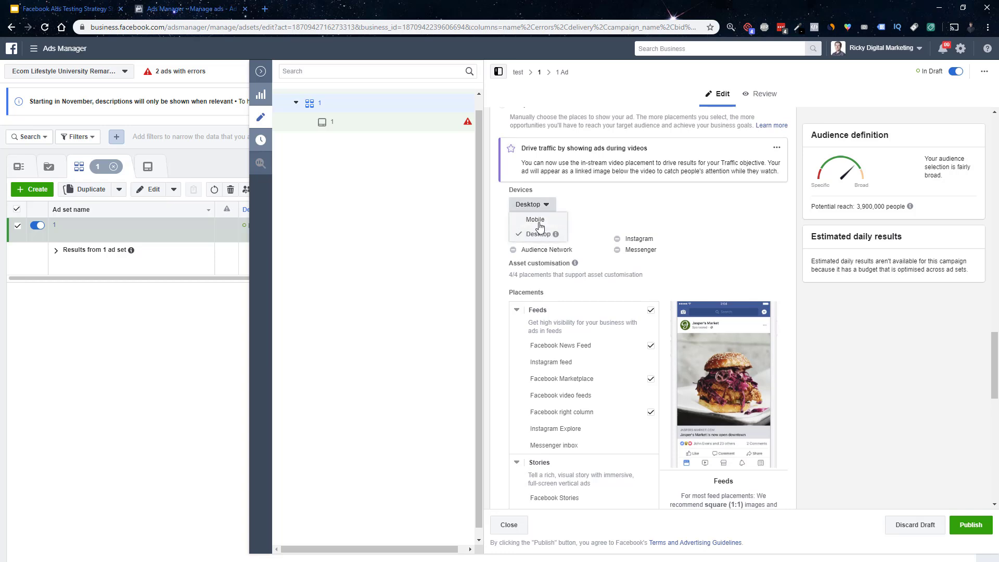
{"action": "left_click", "coordinate": [535, 219]}
{"action": "left_click", "coordinate": [538, 207]}
{"action": "left_click", "coordinate": [552, 207]}
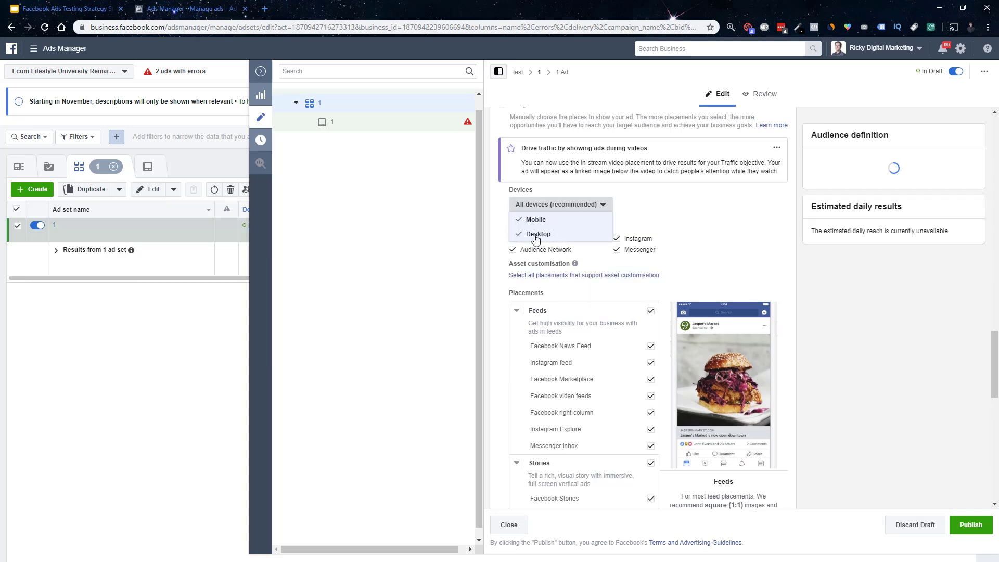
{"action": "left_click", "coordinate": [537, 234]}
{"action": "scroll", "coordinate": [725, 215], "scroll_direction": "down", "scroll_amount": 5}
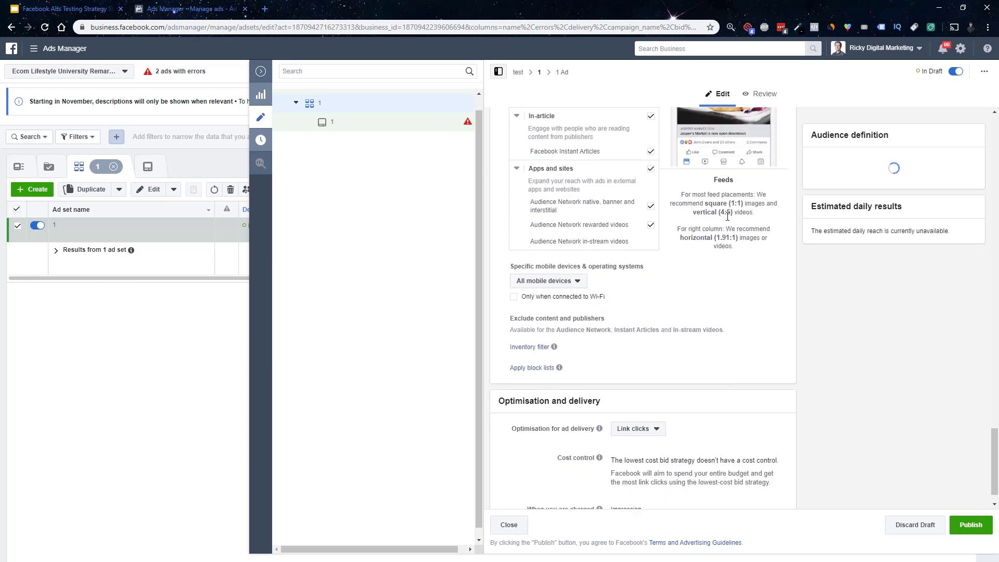
Keep Link clicks optimisation and show the Impression or Link Click (CPC) charging options
{"action": "left_click", "coordinate": [659, 399]}
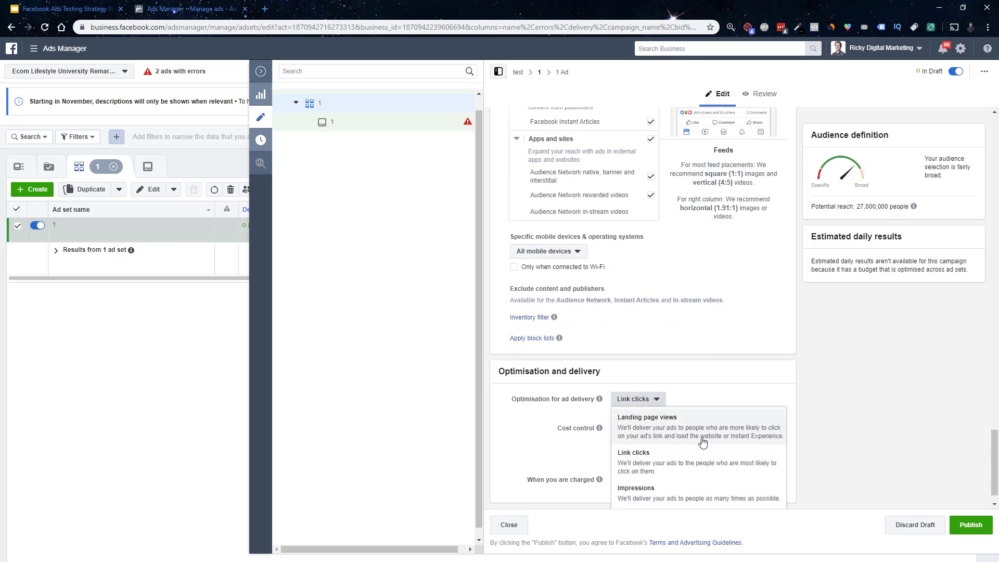
{"action": "scroll", "coordinate": [754, 416], "scroll_direction": "down", "scroll_amount": 1}
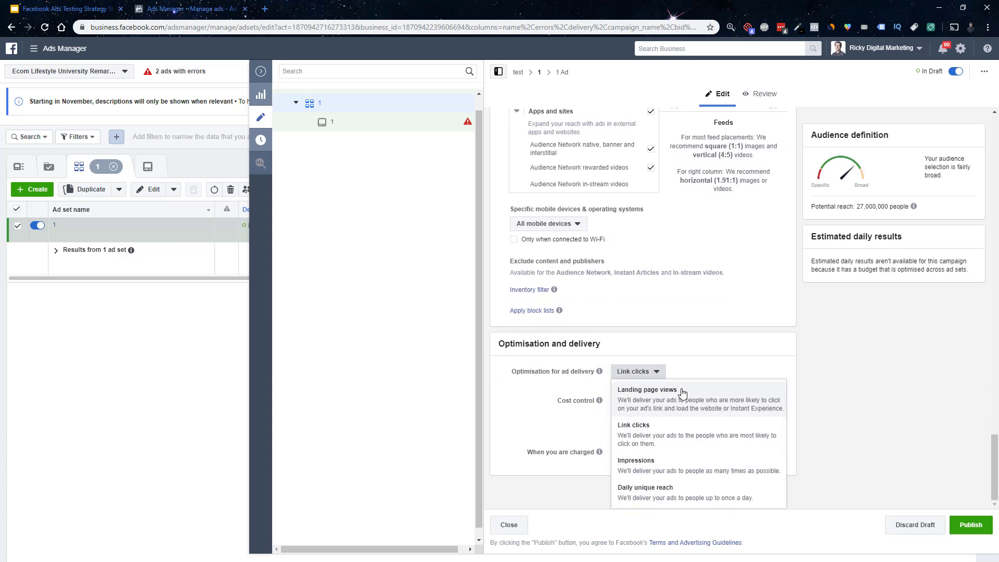
{"action": "left_click", "coordinate": [718, 322]}
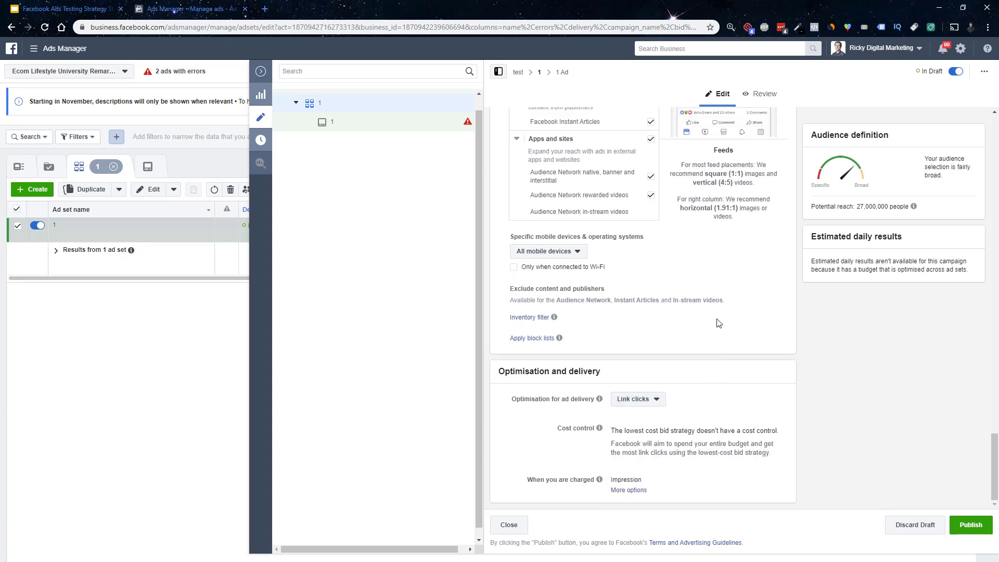
{"action": "left_click", "coordinate": [636, 490]}
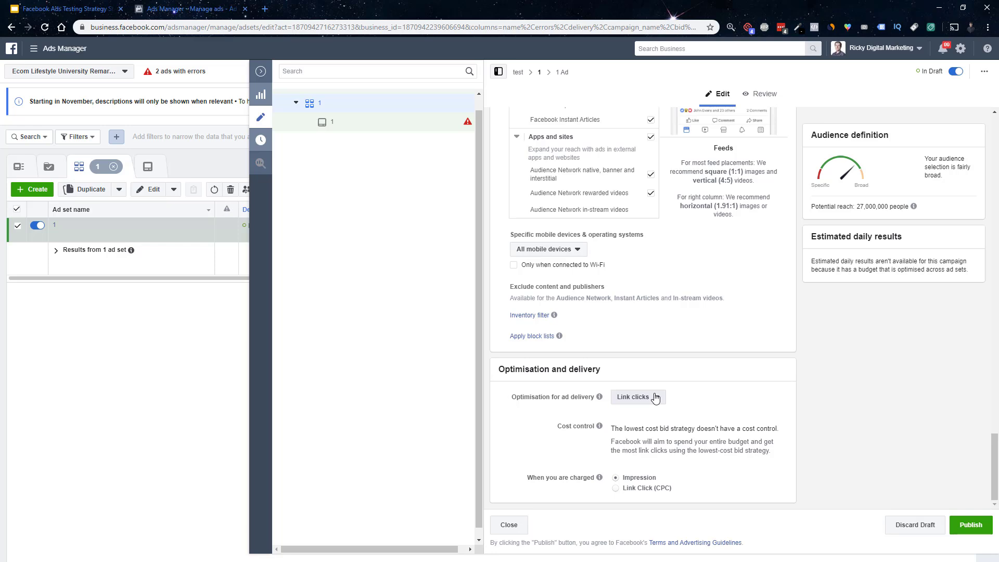
Rename the ad set 'Pet food', generated from its Interests targeting
{"action": "scroll", "coordinate": [654, 398], "scroll_direction": "up", "scroll_amount": 6}
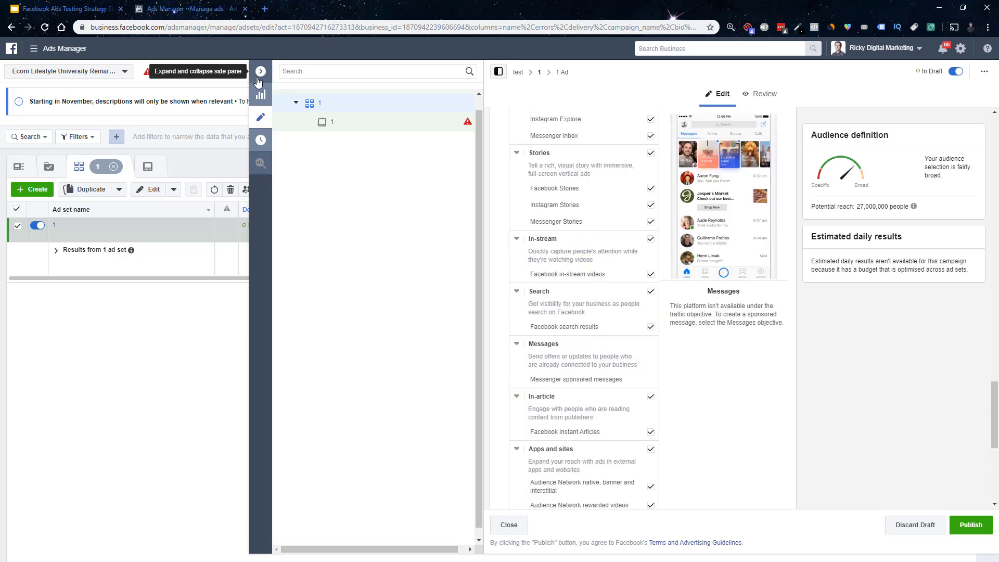
{"action": "scroll", "coordinate": [735, 292], "scroll_direction": "up", "scroll_amount": 15}
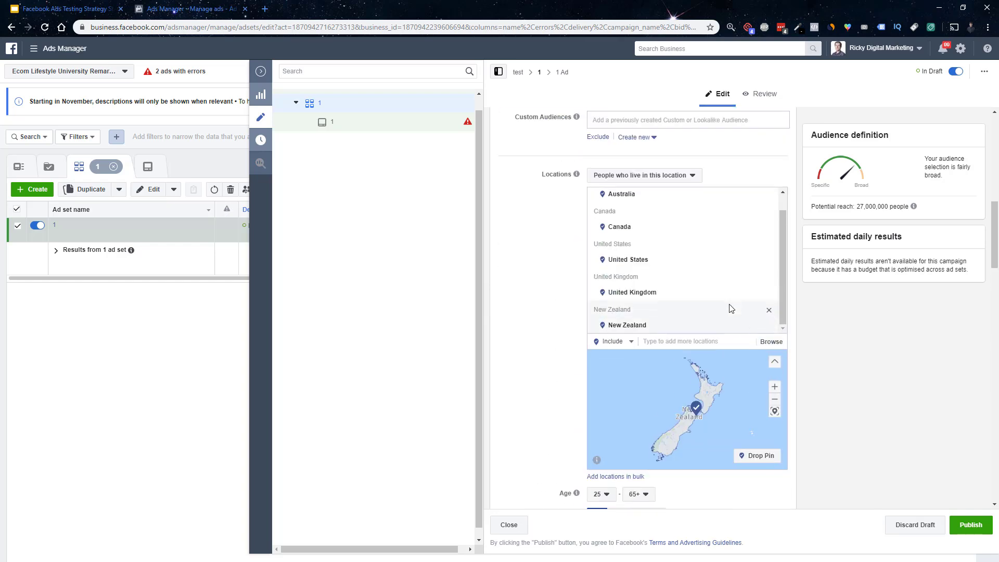
{"action": "scroll", "coordinate": [773, 233], "scroll_direction": "up", "scroll_amount": 10}
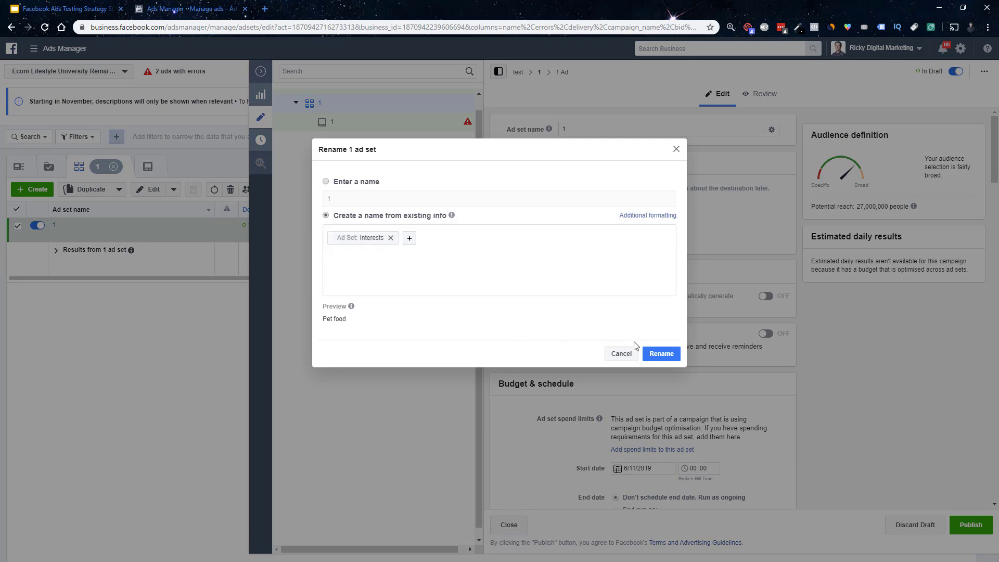
{"action": "left_click", "coordinate": [662, 353]}
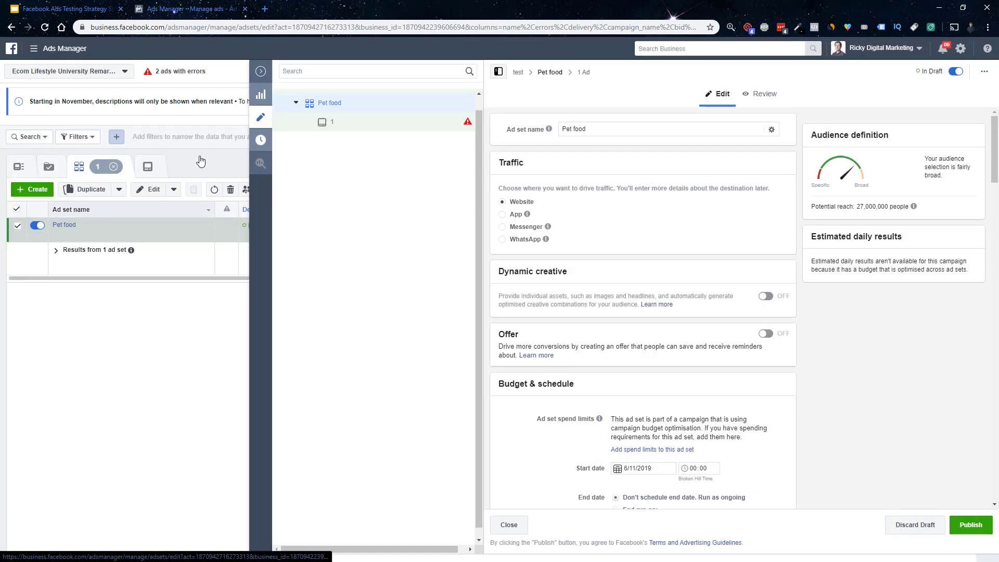
Close the editing pane and duplicate the Pet food ad set into its original campaign
{"action": "left_click", "coordinate": [263, 71]}
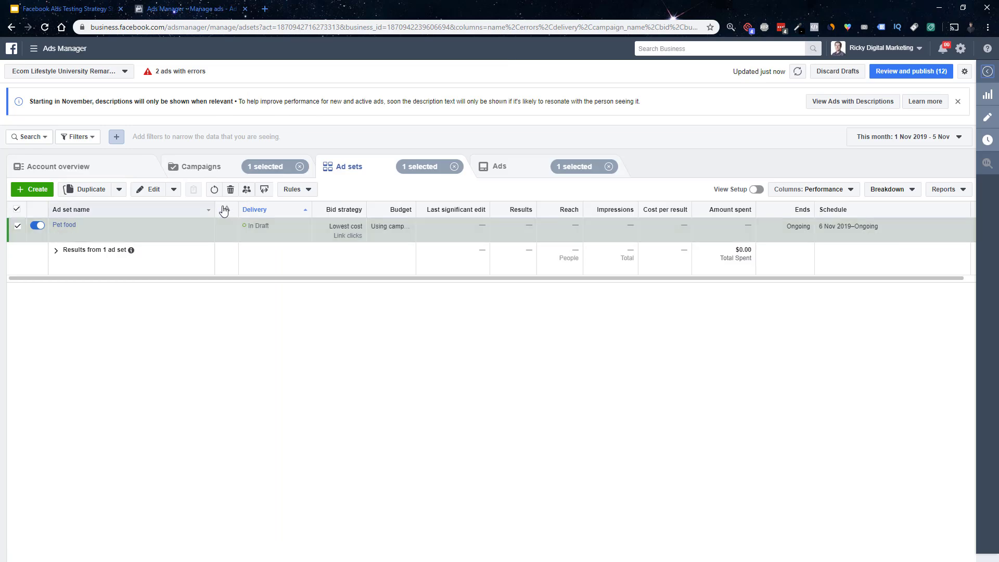
{"action": "left_click", "coordinate": [97, 190]}
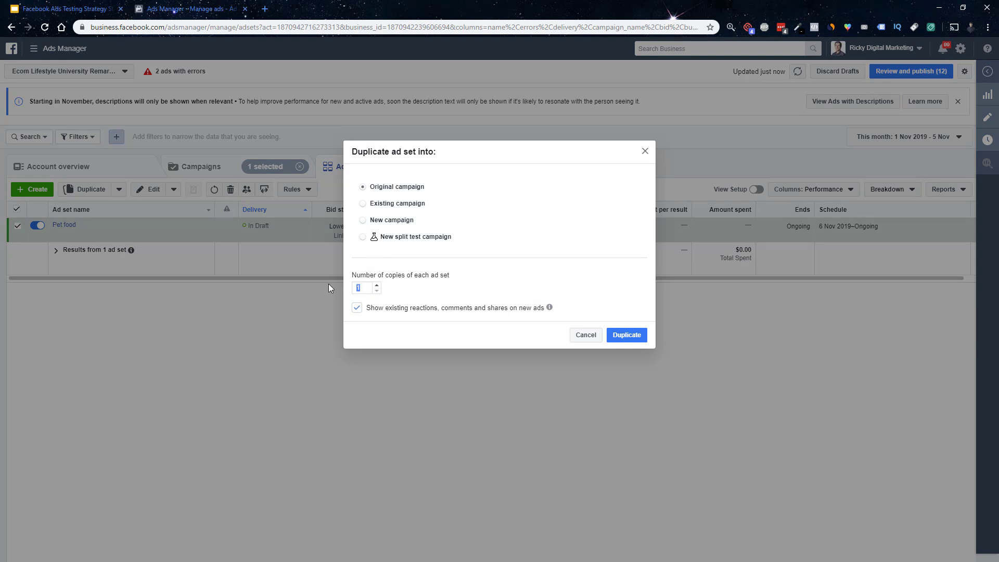
{"action": "left_click", "coordinate": [628, 336]}
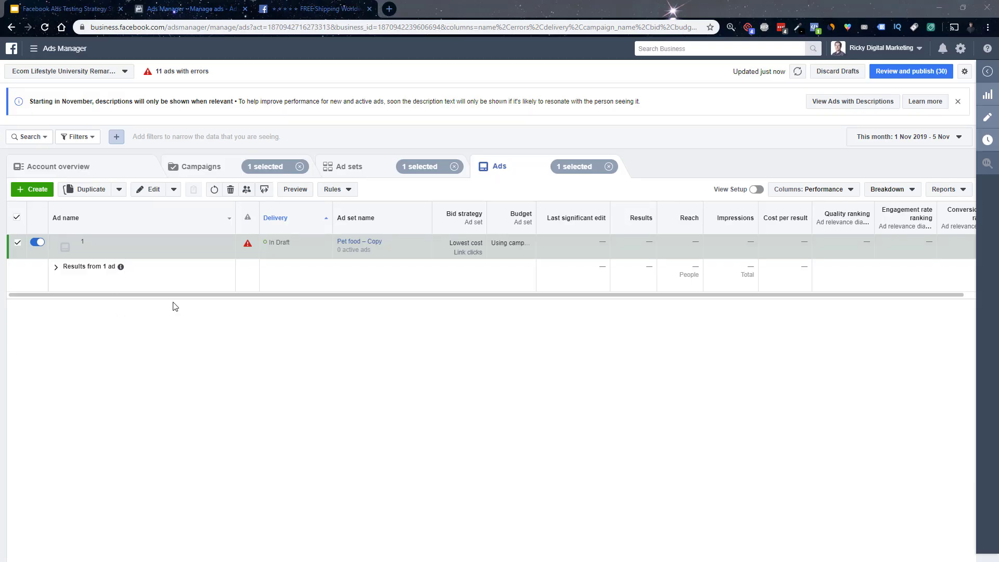
Cancel duplicating the ad and switch to the FREE Shipping Worldwide video post tab
{"action": "mouse_move", "coordinate": [76, 245]}
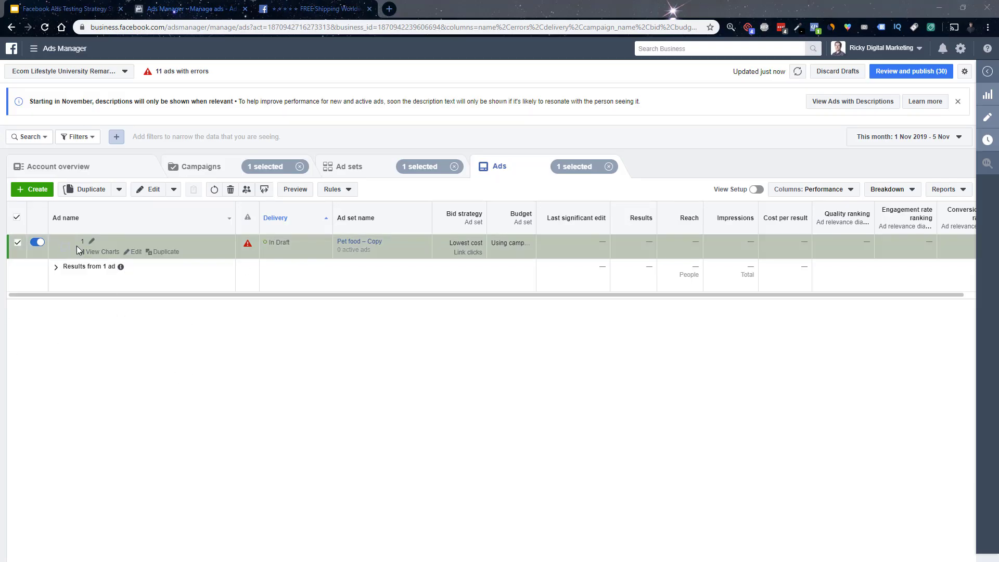
{"action": "left_click", "coordinate": [163, 253]}
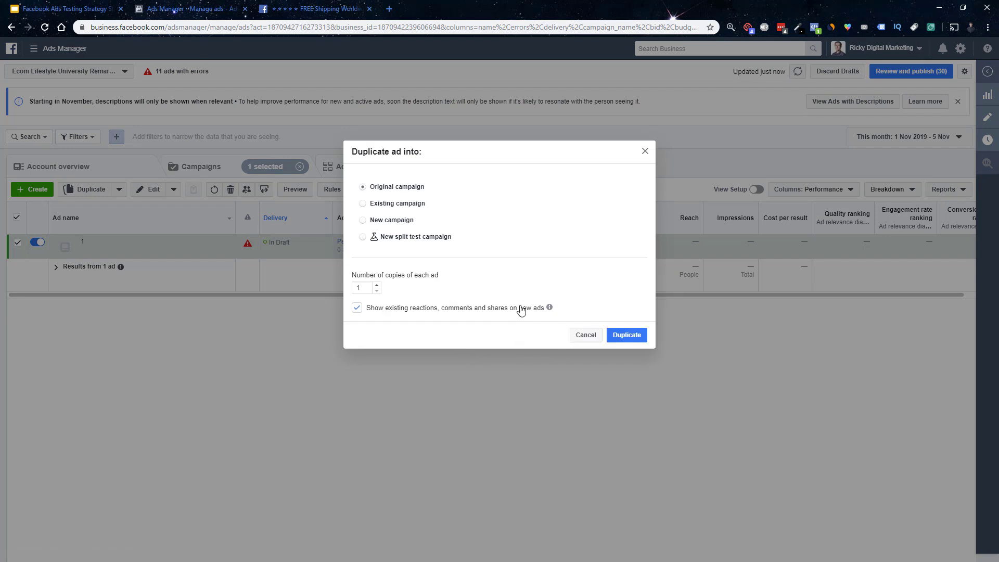
{"action": "left_click", "coordinate": [586, 335]}
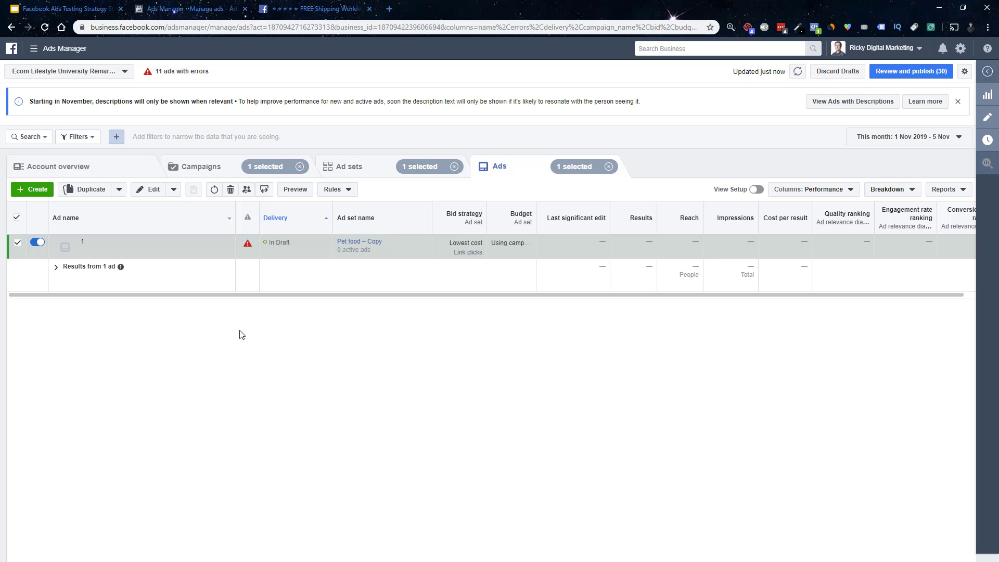
{"action": "left_click", "coordinate": [300, 6]}
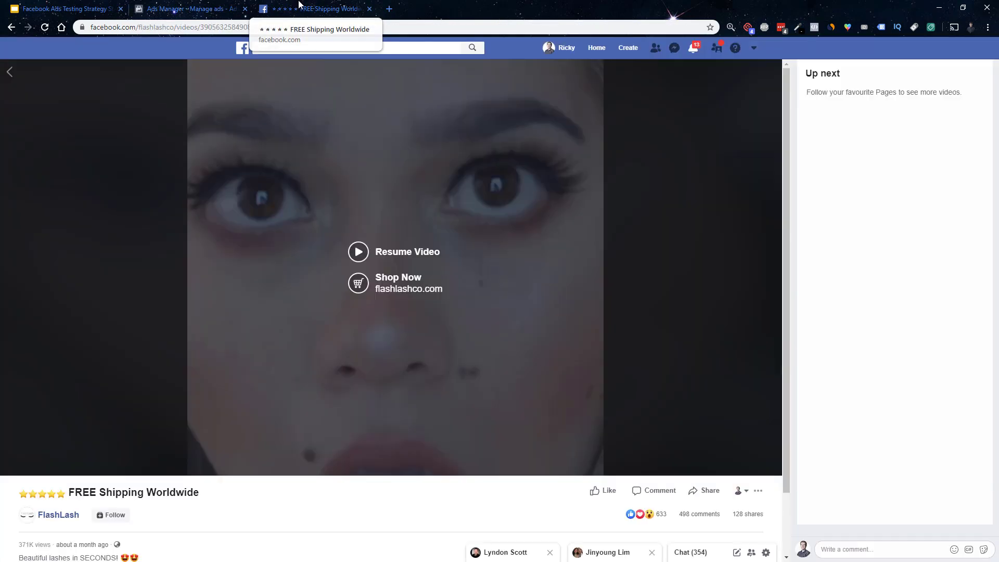
Resume the FREE Shipping Worldwide video, restart it from the beginning, and pause it partway
{"action": "left_click", "coordinate": [359, 252]}
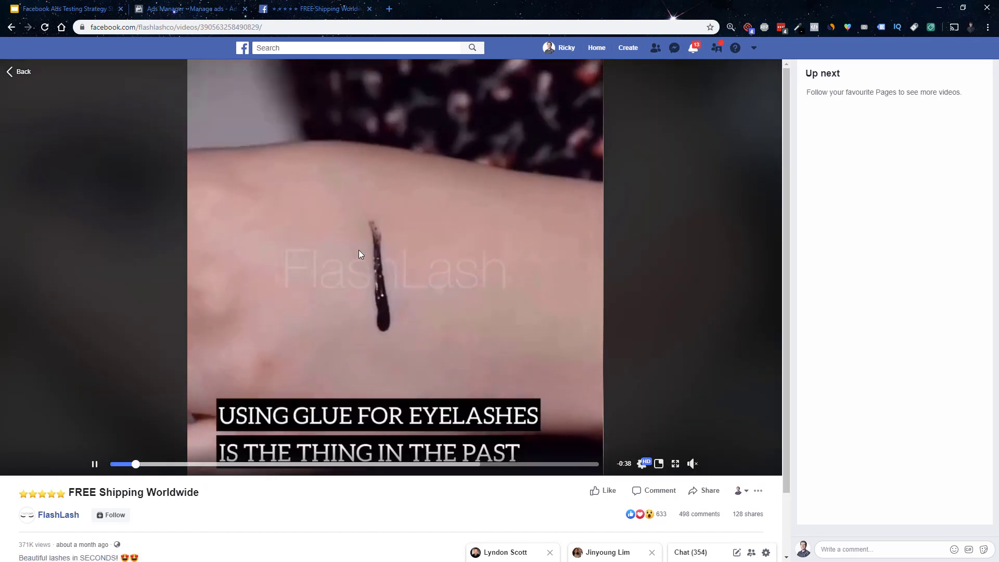
{"action": "left_click", "coordinate": [111, 463]}
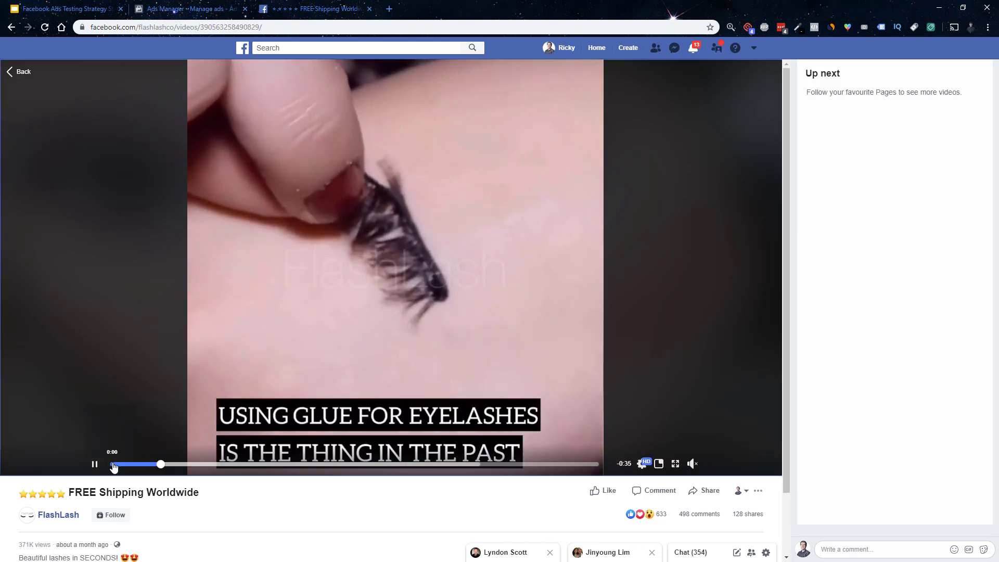
{"action": "left_click", "coordinate": [113, 464]}
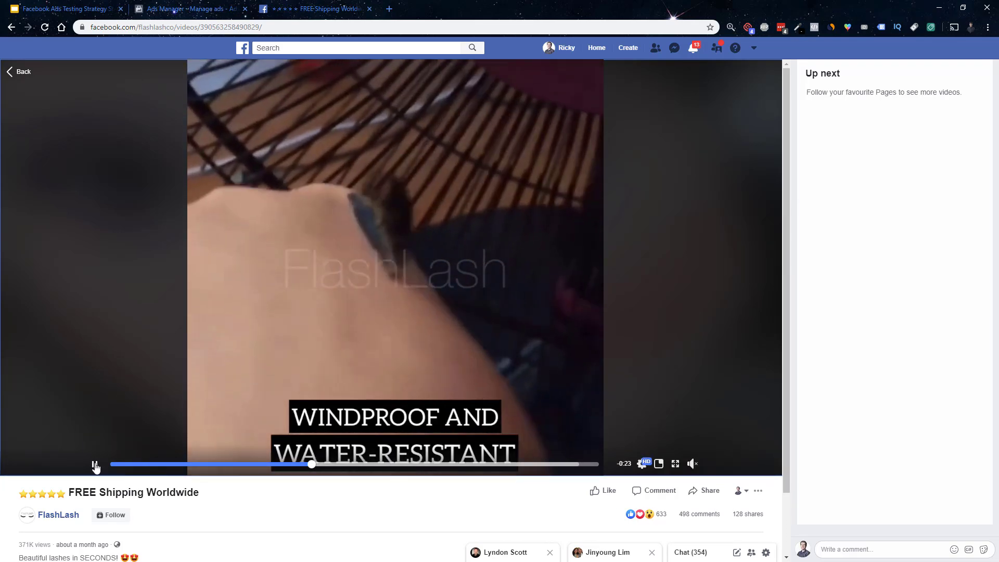
{"action": "left_click", "coordinate": [115, 468]}
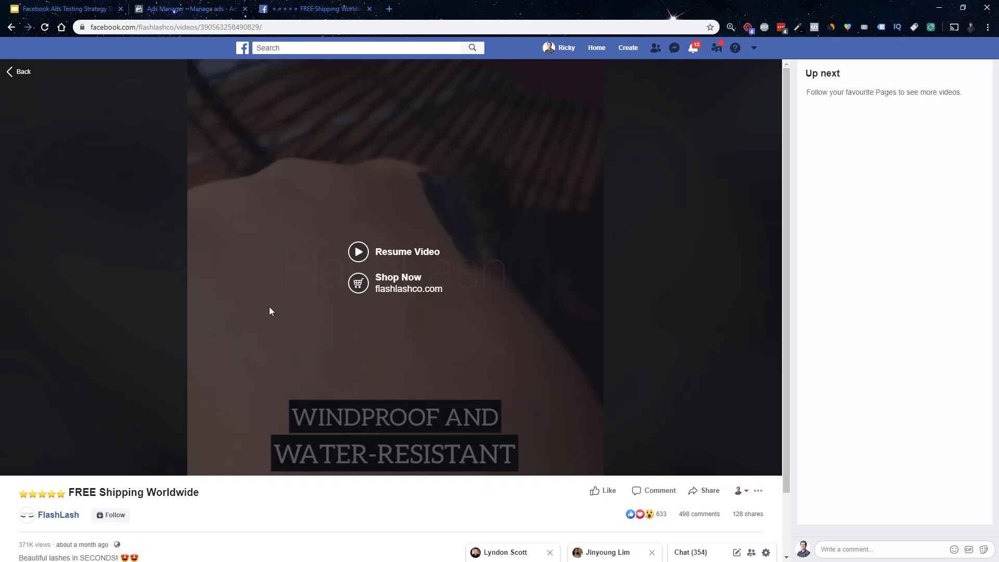
Show slide 4, Testing STEP 3: Ad Creatives, in the Facebook Ads testing strategy deck
{"action": "left_click", "coordinate": [65, 8]}
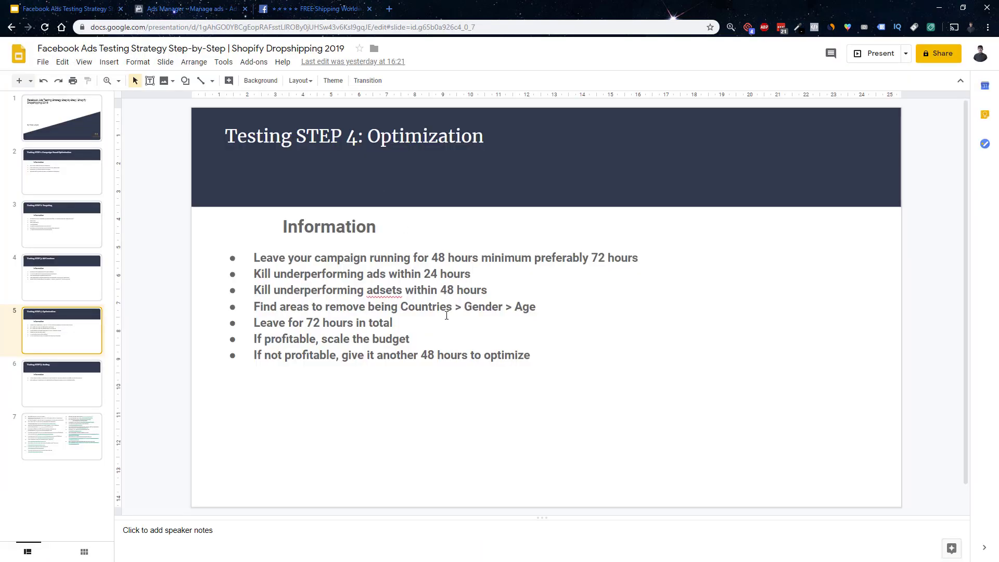
{"action": "left_click", "coordinate": [79, 284]}
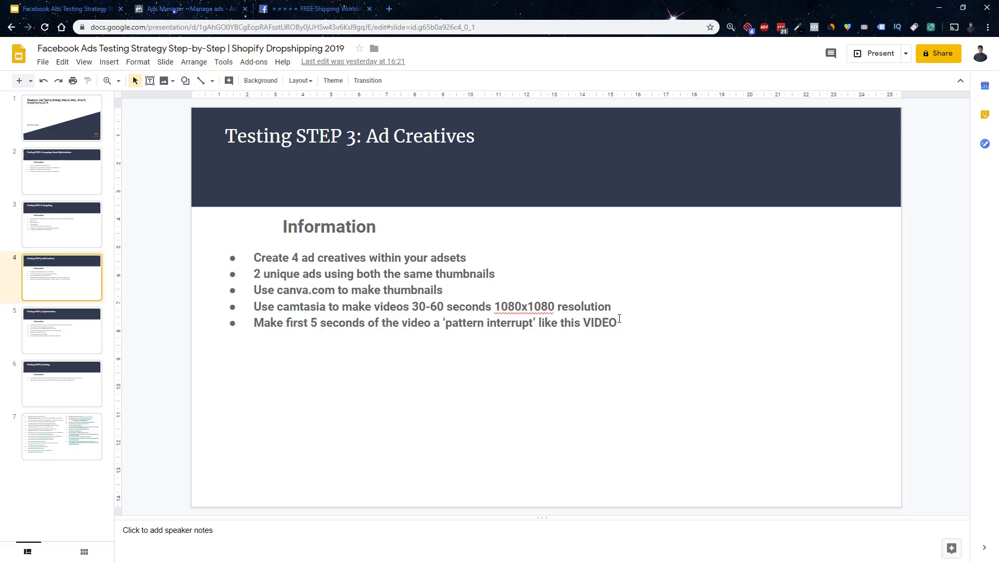
Select the slide's bullet text ending with VIDEO
{"action": "left_click", "coordinate": [616, 319]}
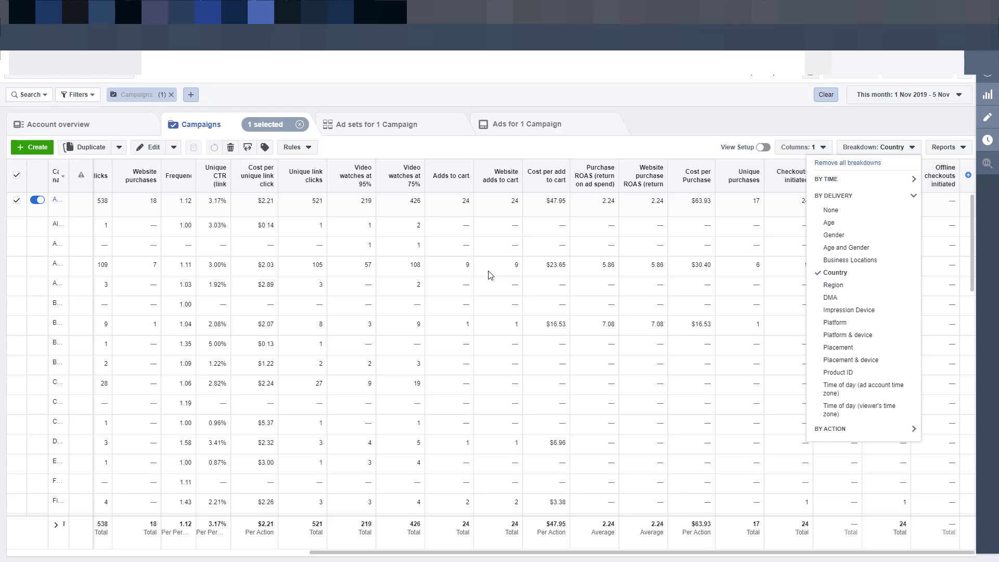
{"action": "left_click", "coordinate": [923, 101]}
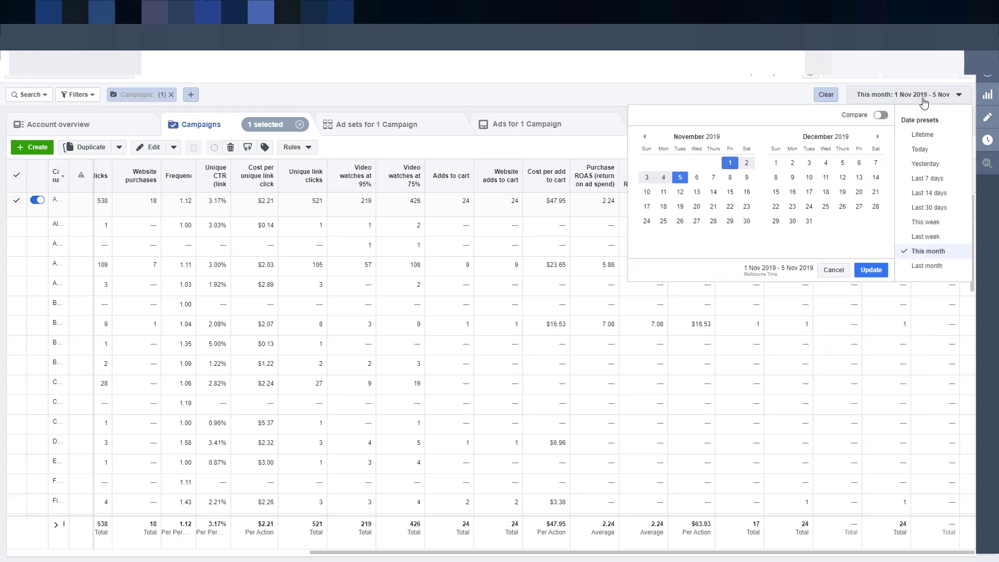
{"action": "left_click", "coordinate": [574, 149]}
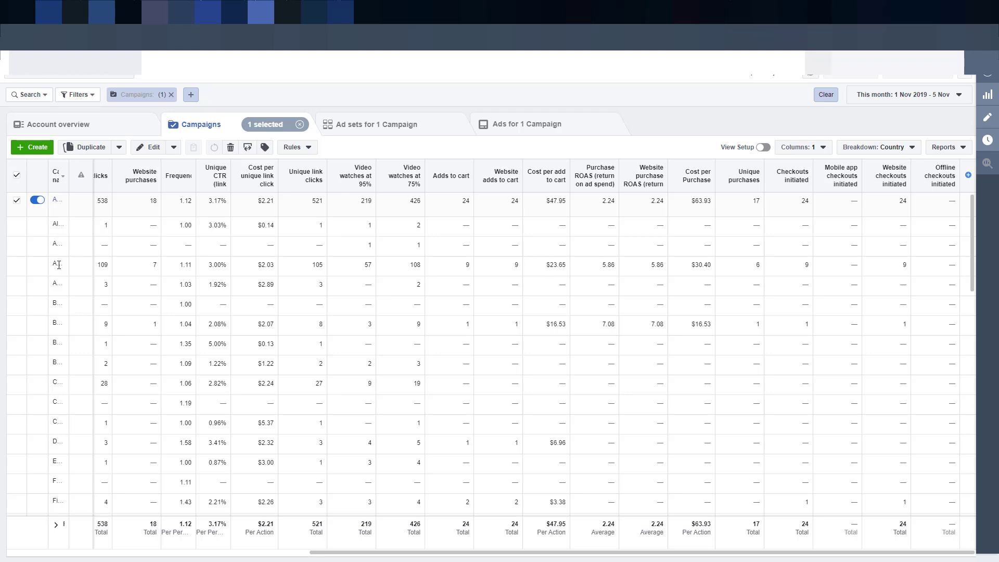
{"action": "scroll", "coordinate": [488, 331], "scroll_direction": "down", "scroll_amount": 5}
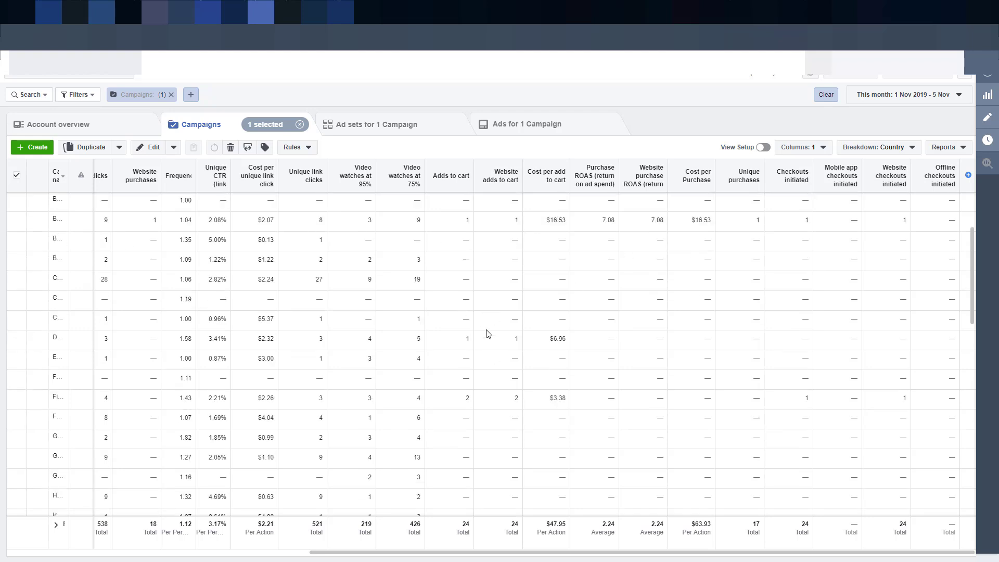
{"action": "scroll", "coordinate": [491, 333], "scroll_direction": "down", "scroll_amount": 1}
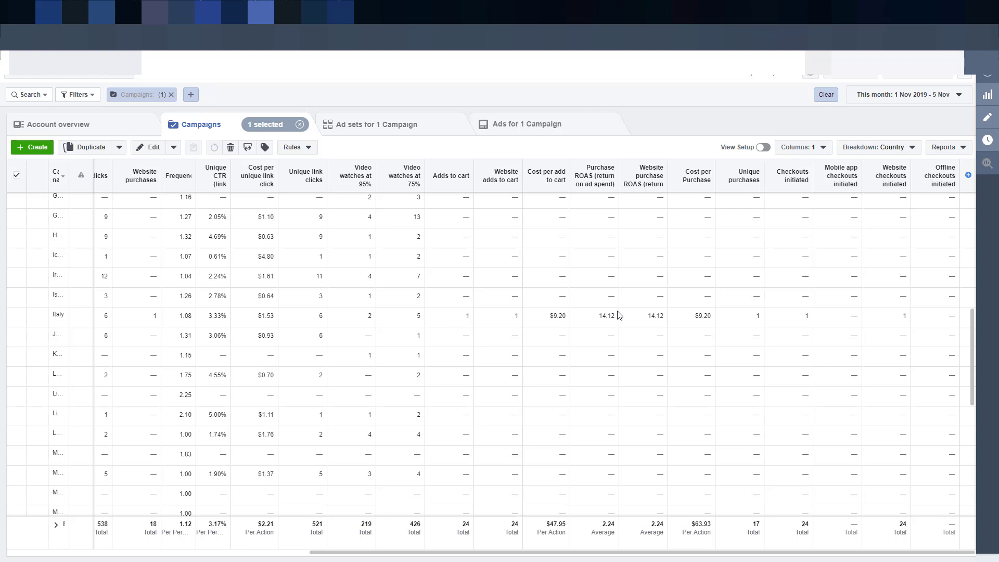
{"action": "scroll", "coordinate": [617, 314], "scroll_direction": "down", "scroll_amount": 2}
{"action": "scroll", "coordinate": [618, 315], "scroll_direction": "down", "scroll_amount": 2}
{"action": "scroll", "coordinate": [617, 313], "scroll_direction": "down", "scroll_amount": 1}
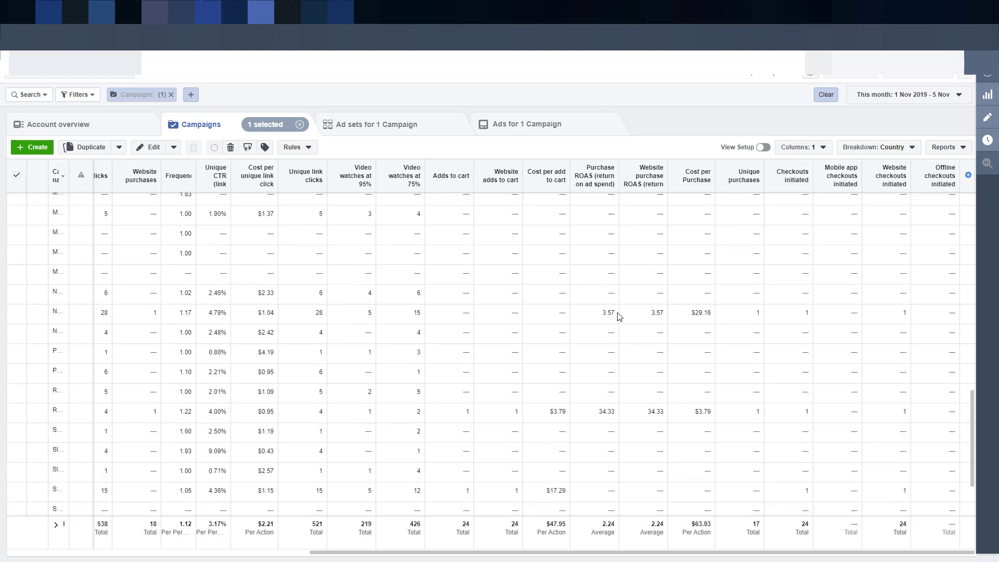
{"action": "scroll", "coordinate": [805, 383], "scroll_direction": "down", "scroll_amount": 2}
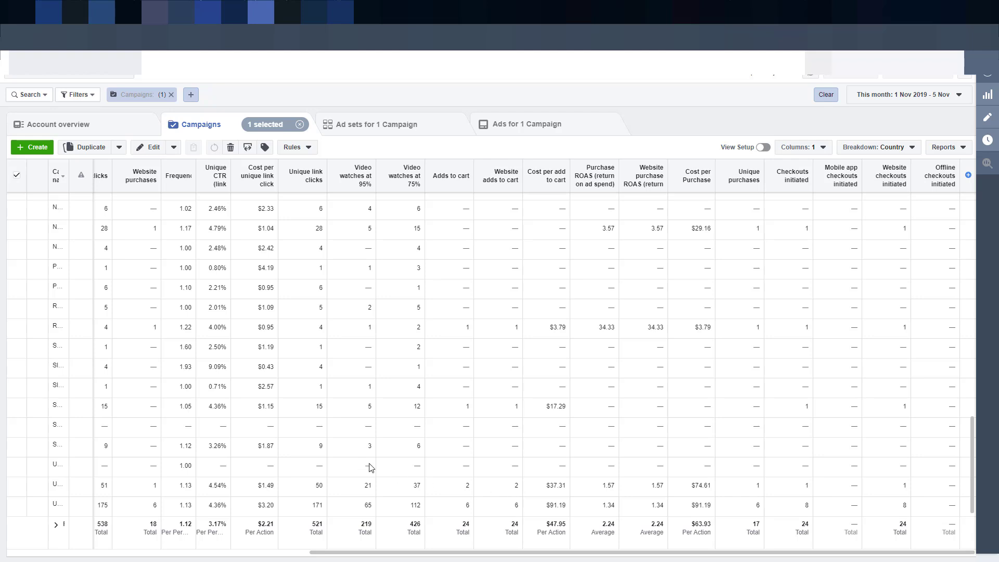
{"action": "scroll", "coordinate": [655, 433], "scroll_direction": "up", "scroll_amount": 6}
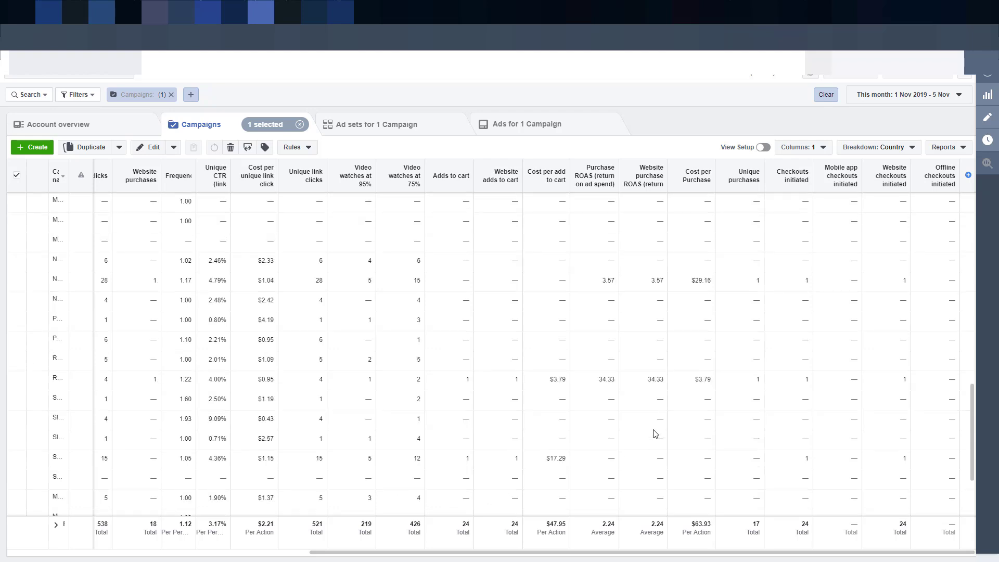
{"action": "scroll", "coordinate": [655, 433], "scroll_direction": "up", "scroll_amount": 8}
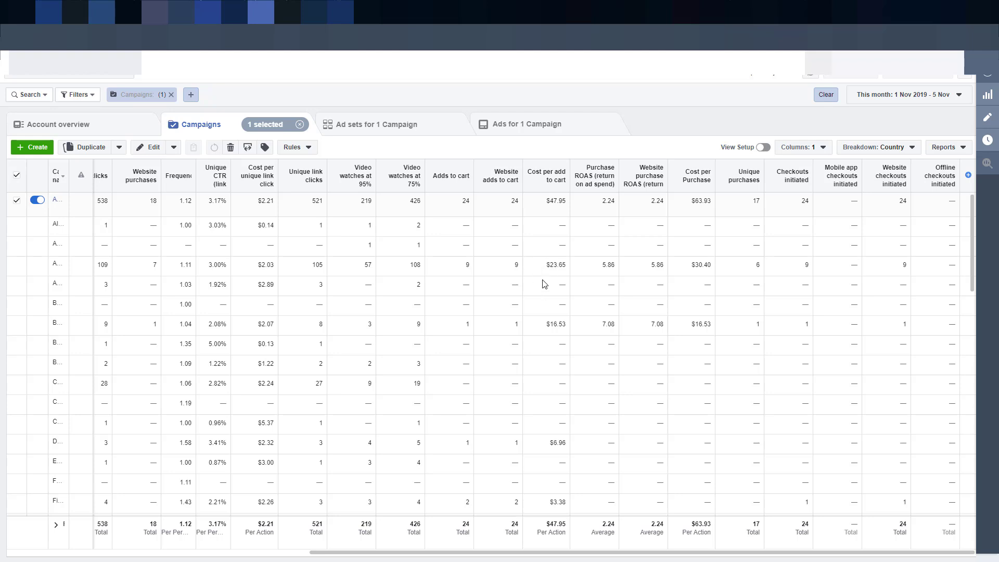
{"action": "scroll", "coordinate": [543, 284], "scroll_direction": "down", "scroll_amount": 5}
{"action": "scroll", "coordinate": [542, 284], "scroll_direction": "down", "scroll_amount": 5}
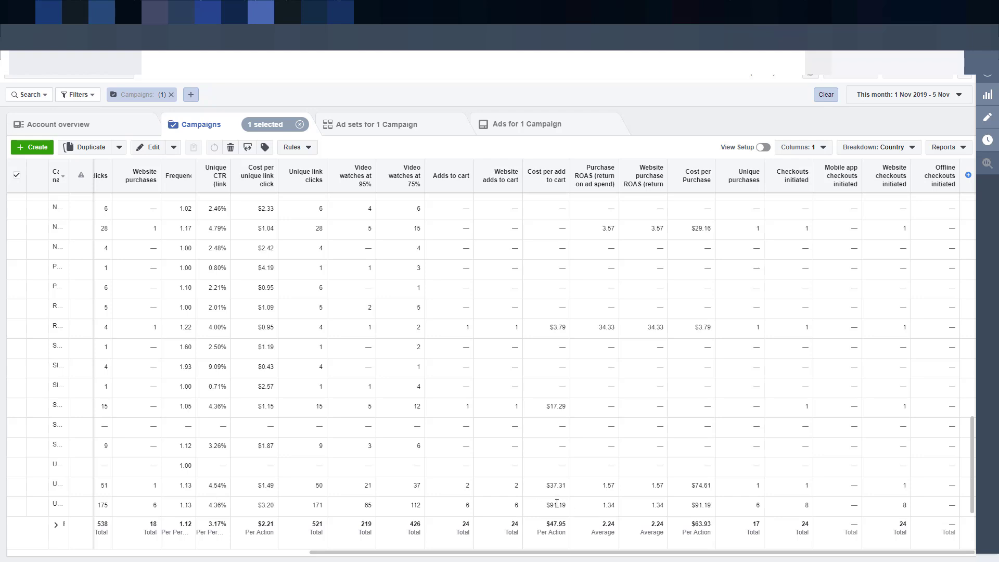
{"action": "scroll", "coordinate": [570, 429], "scroll_direction": "up", "scroll_amount": 5}
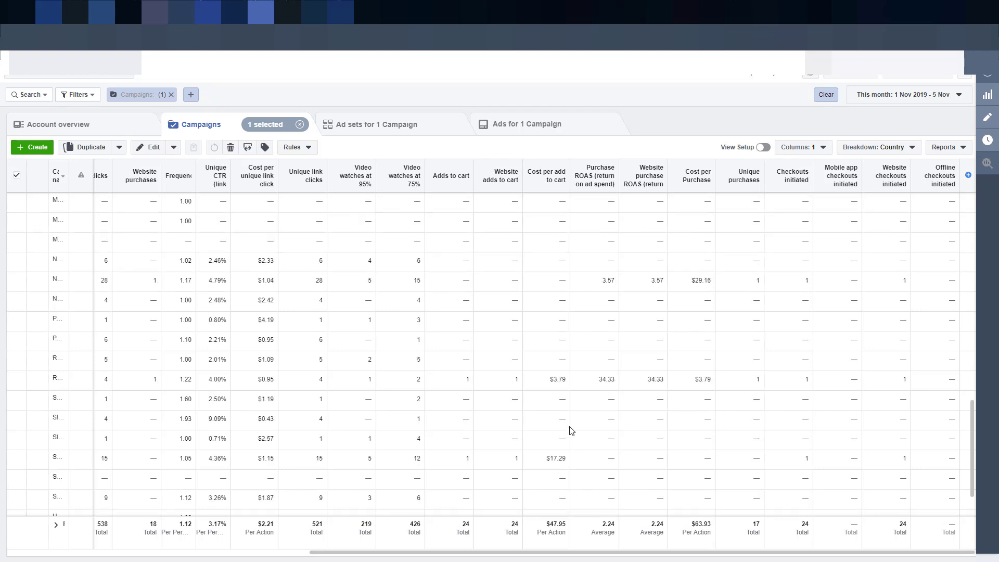
{"action": "scroll", "coordinate": [571, 430], "scroll_direction": "up", "scroll_amount": 6}
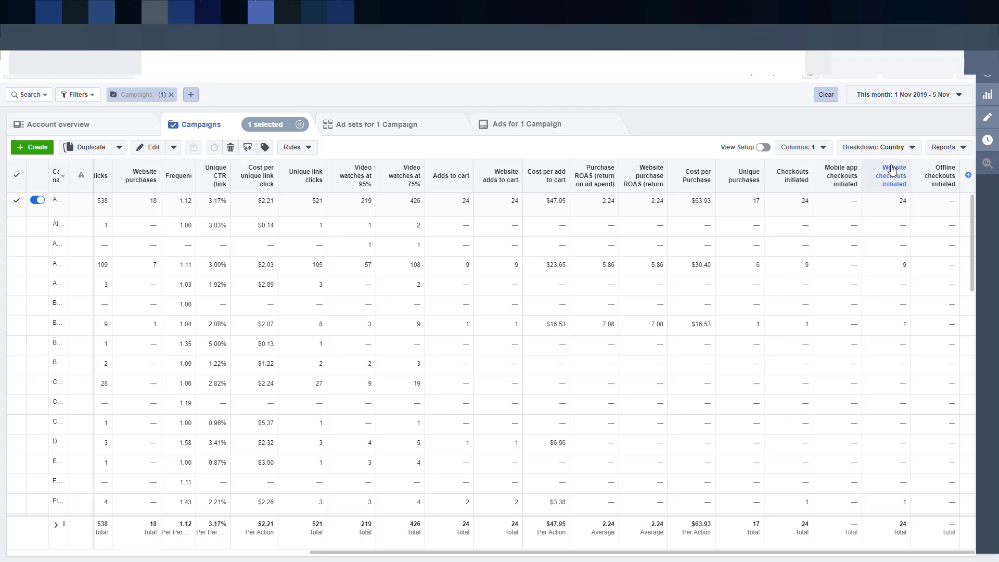
{"action": "mouse_move", "coordinate": [892, 169]}
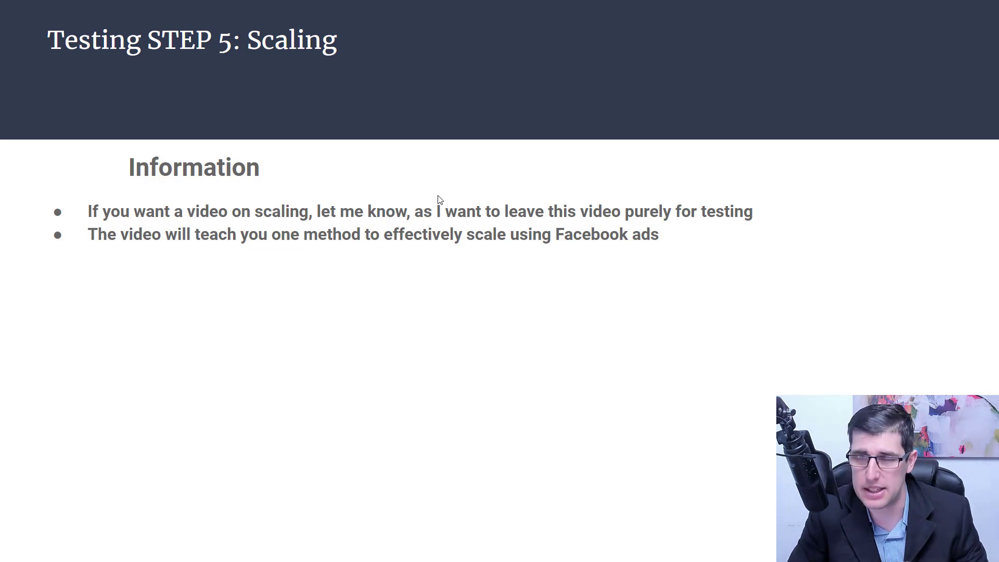
Advance the presentation to slide 7, listing free courses, training links and YouTube playlists
{"action": "key", "text": "Right"}
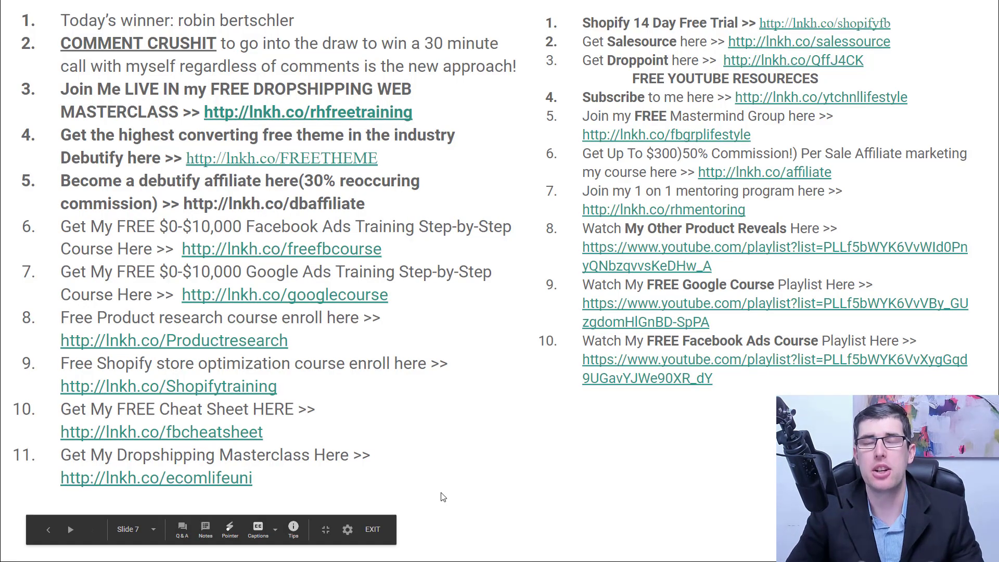